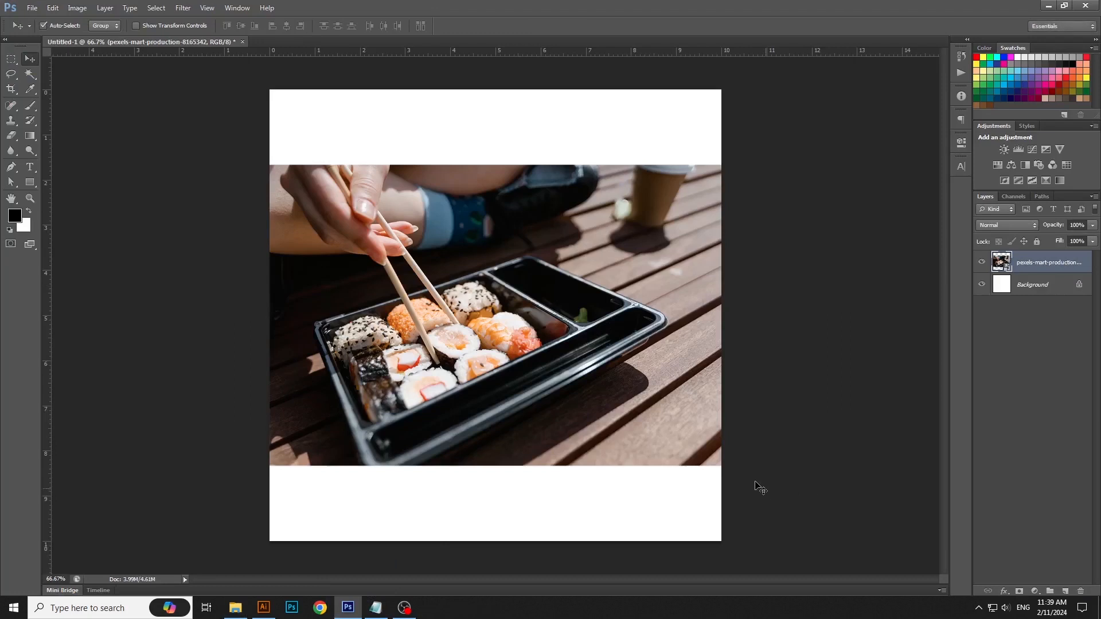
Step: Scale the sushi photo up to about 15.3 × 10.2 cm so it covers the whole canvas
key(ctrl+t)
drag(721, 465, 858, 523)
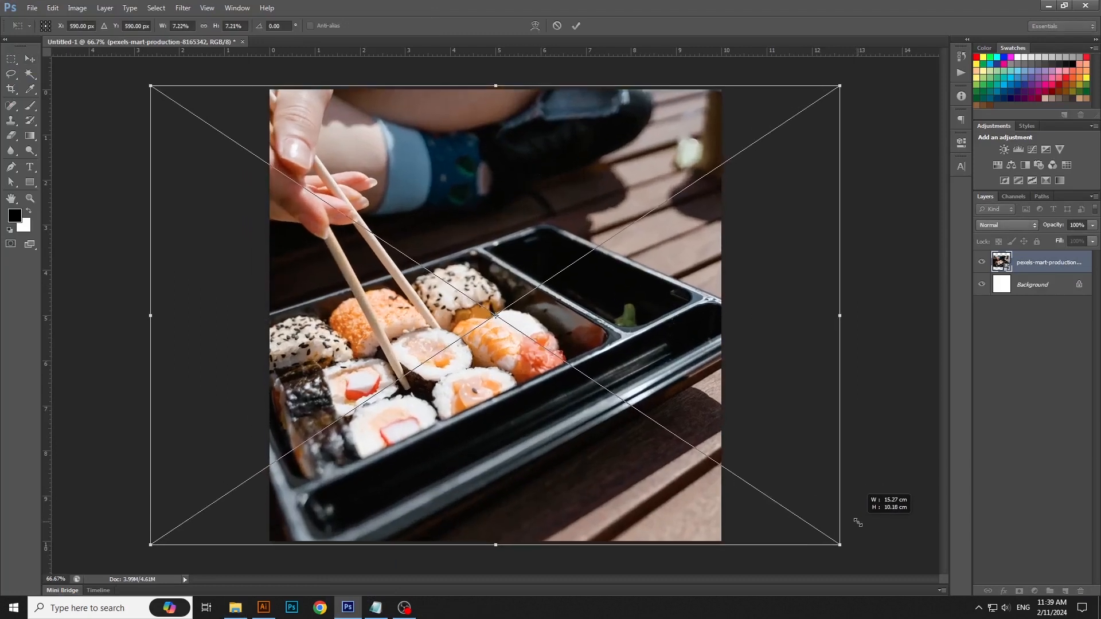
key(Return)
click(1034, 591)
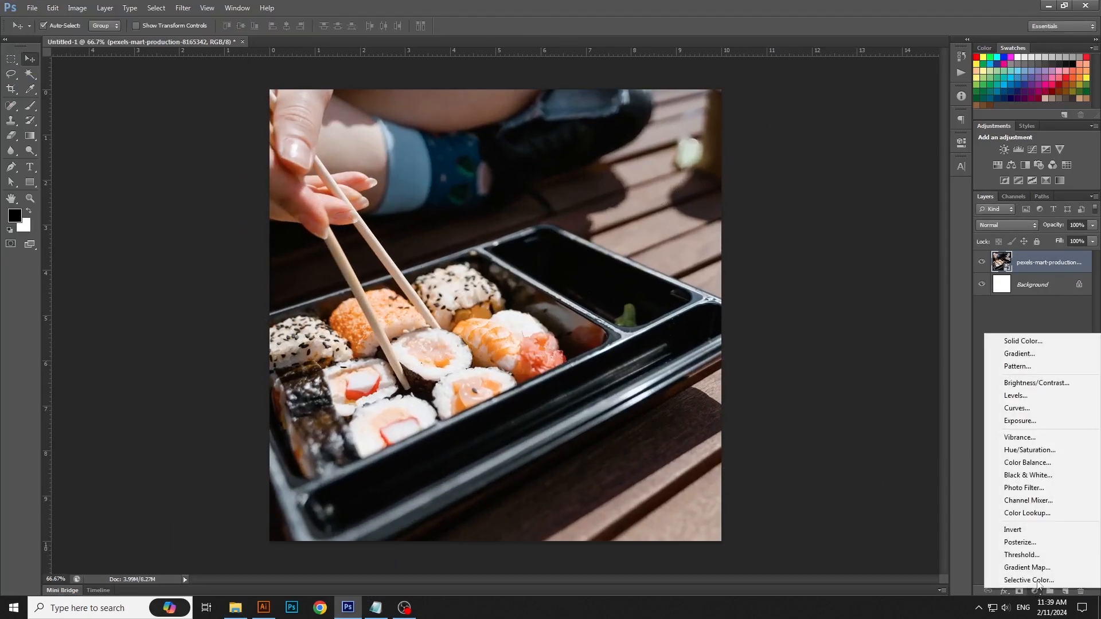
click(1023, 354)
click(960, 296)
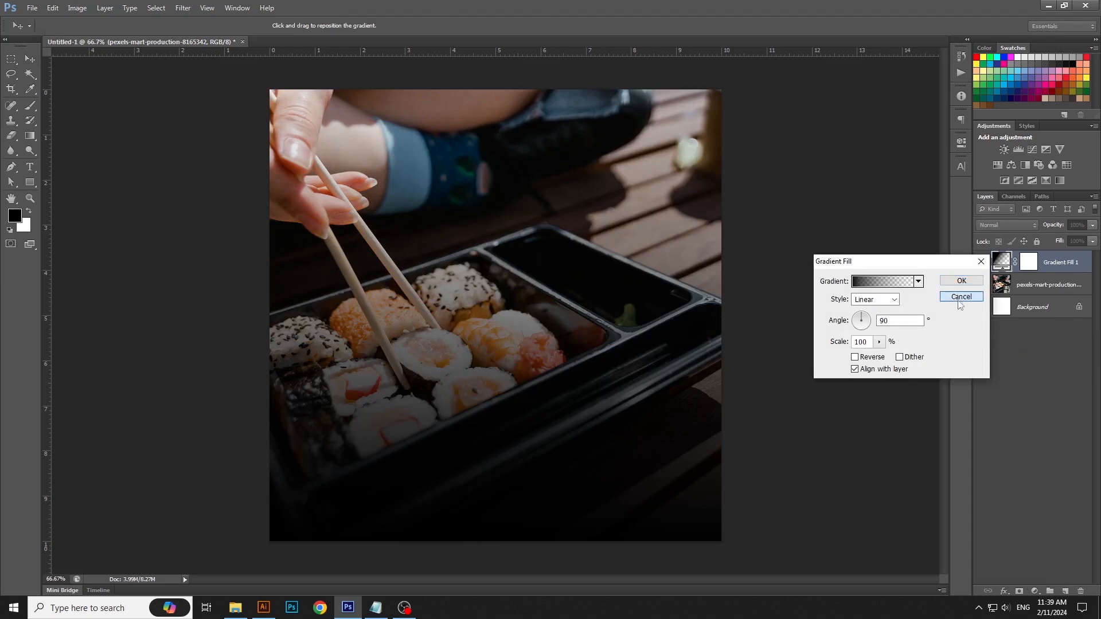
click(15, 216)
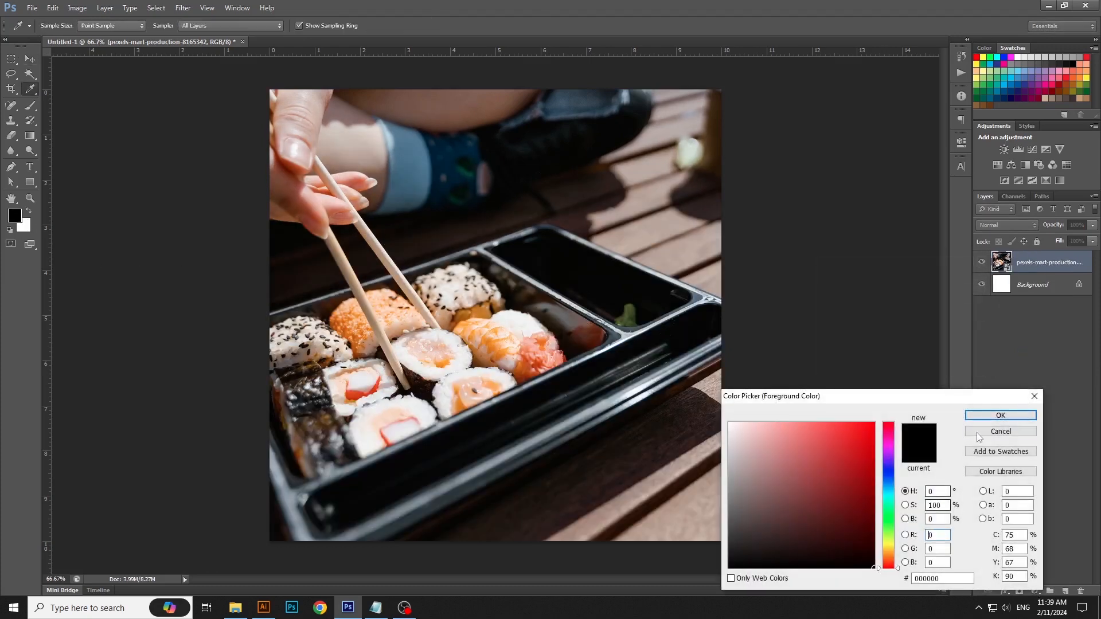
click(978, 432)
Step: Add a black-to-transparent linear gradient fill layer at 90° above the sushi photo
click(1034, 591)
click(1026, 354)
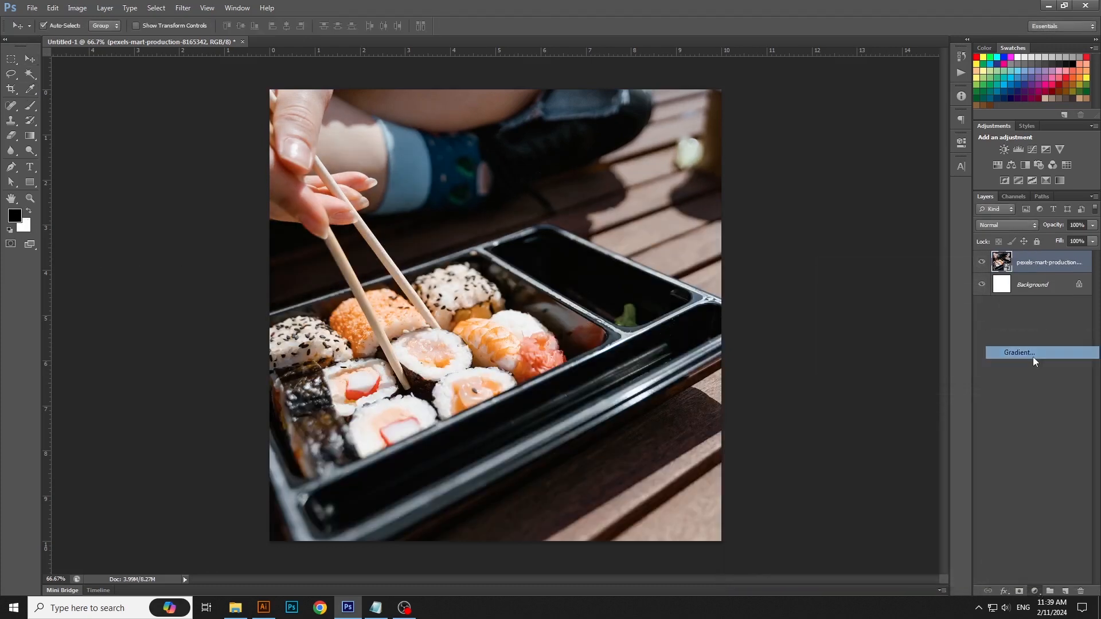
key(Return)
Step: Place the orange light-glow image from the 8469 folder into the document and set its blend mode to Screen
click(235, 607)
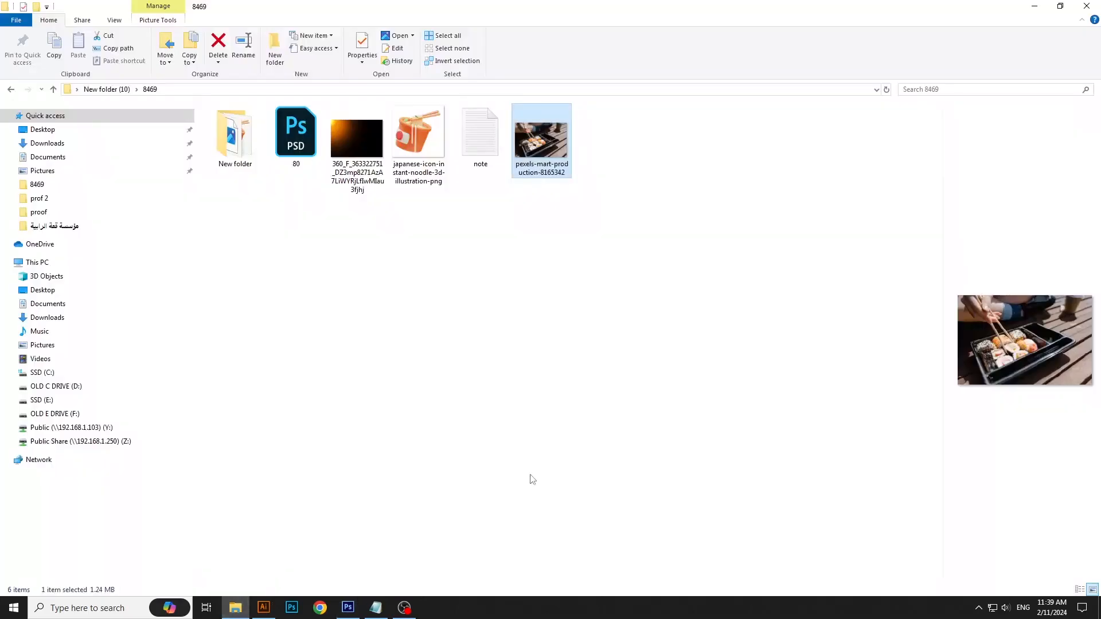
drag(370, 183, 569, 217)
click(998, 224)
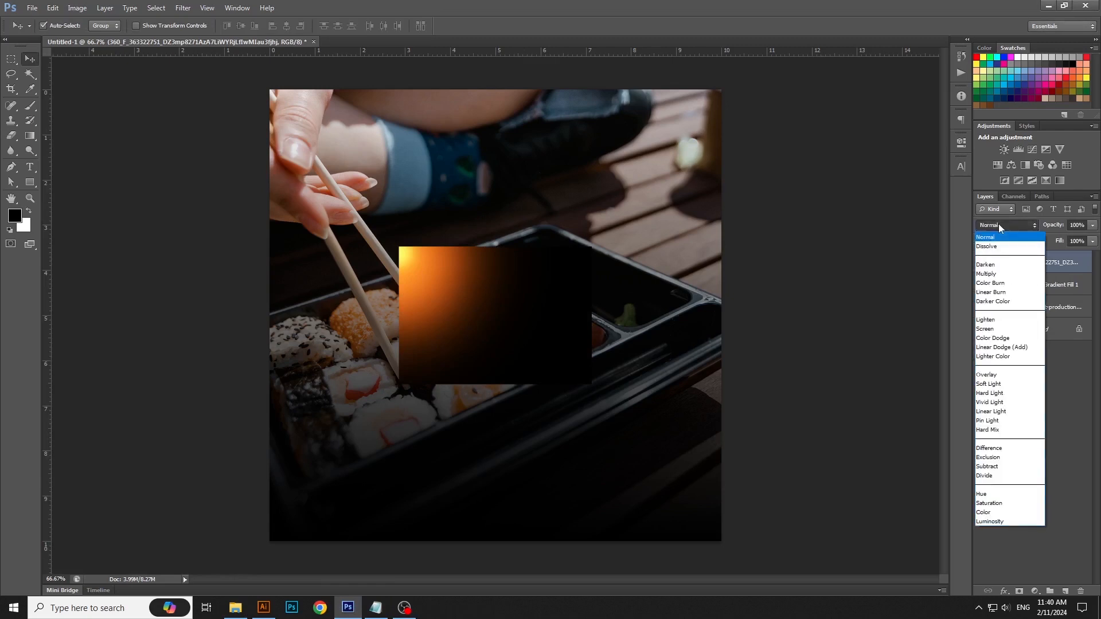
click(998, 331)
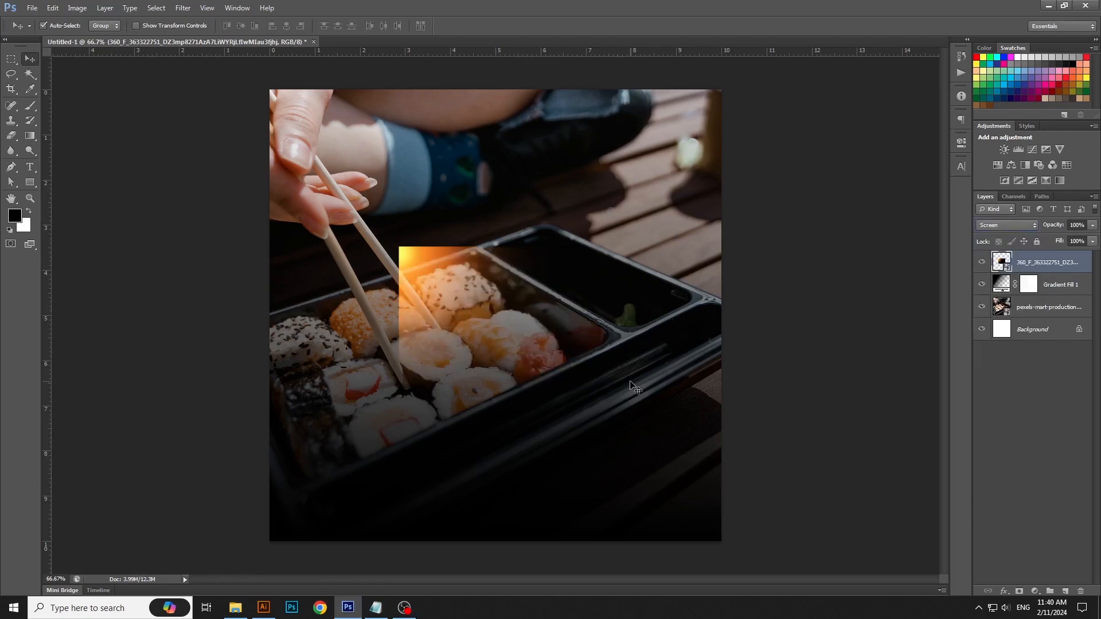
Step: Scale the glow image to about 357% and position it so the orange light falls on the canvas's upper-left corner
key(ctrl+t)
drag(599, 385, 877, 515)
drag(711, 461, 742, 462)
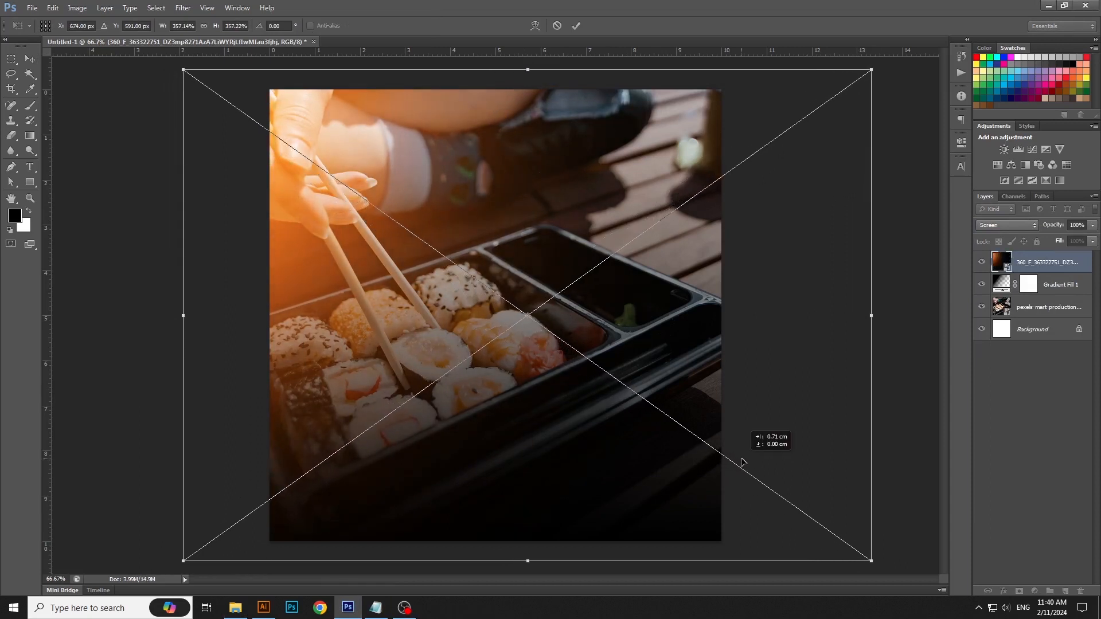
key(Return)
Step: Lock the position of the glow, gradient fill and sushi photo layers together
shift+click(1036, 313)
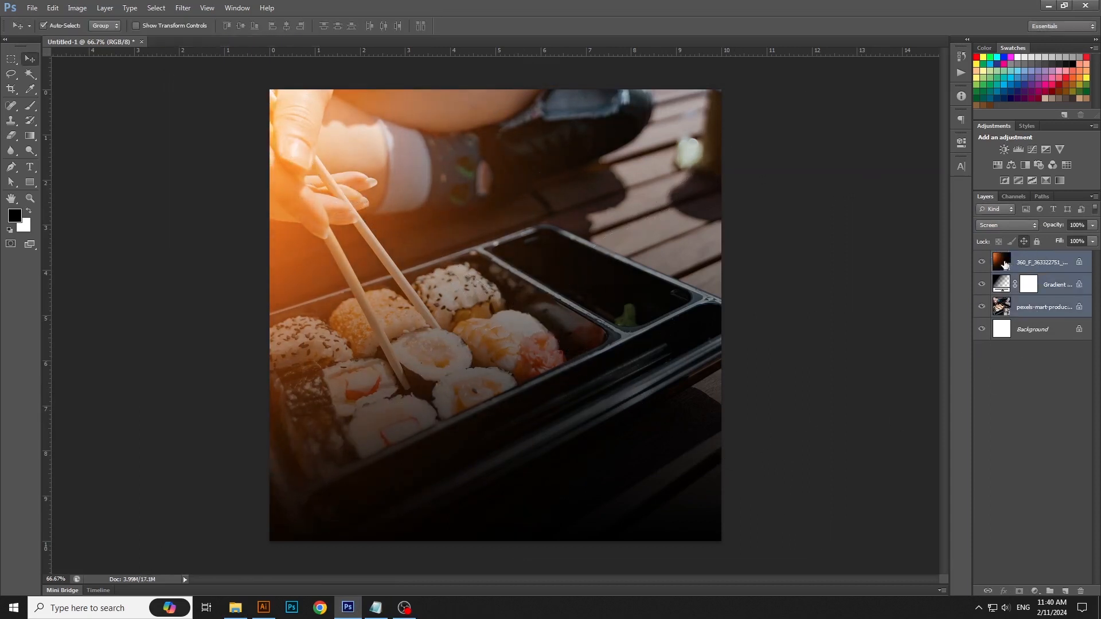
click(1026, 242)
click(1037, 242)
click(523, 437)
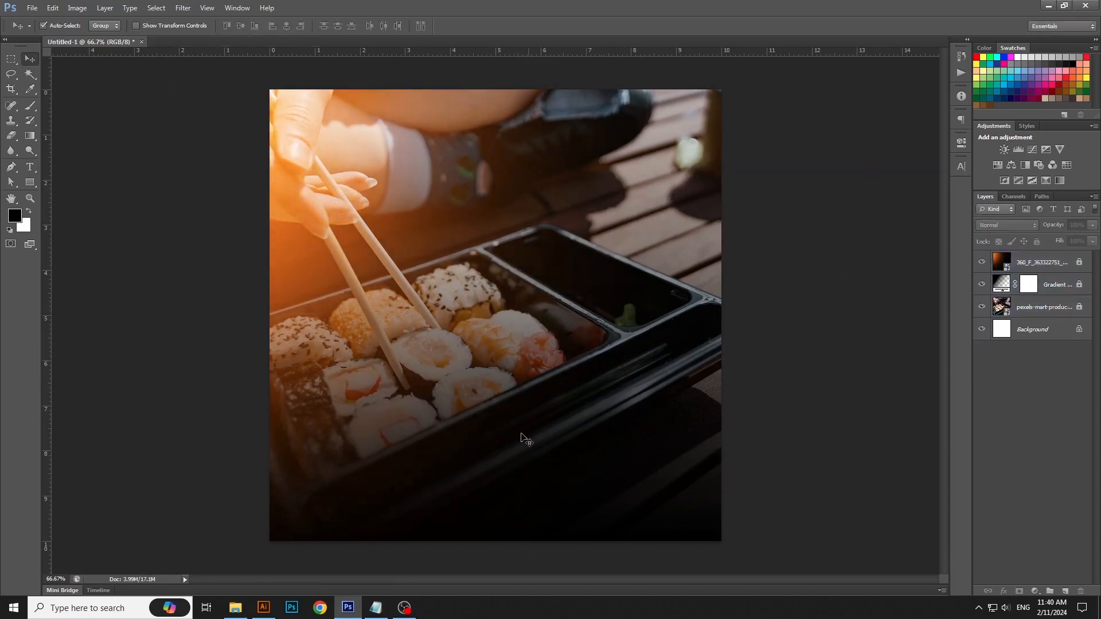
Step: Switch to the Notepad note and copy the line "#japanesecuisine"
click(377, 609)
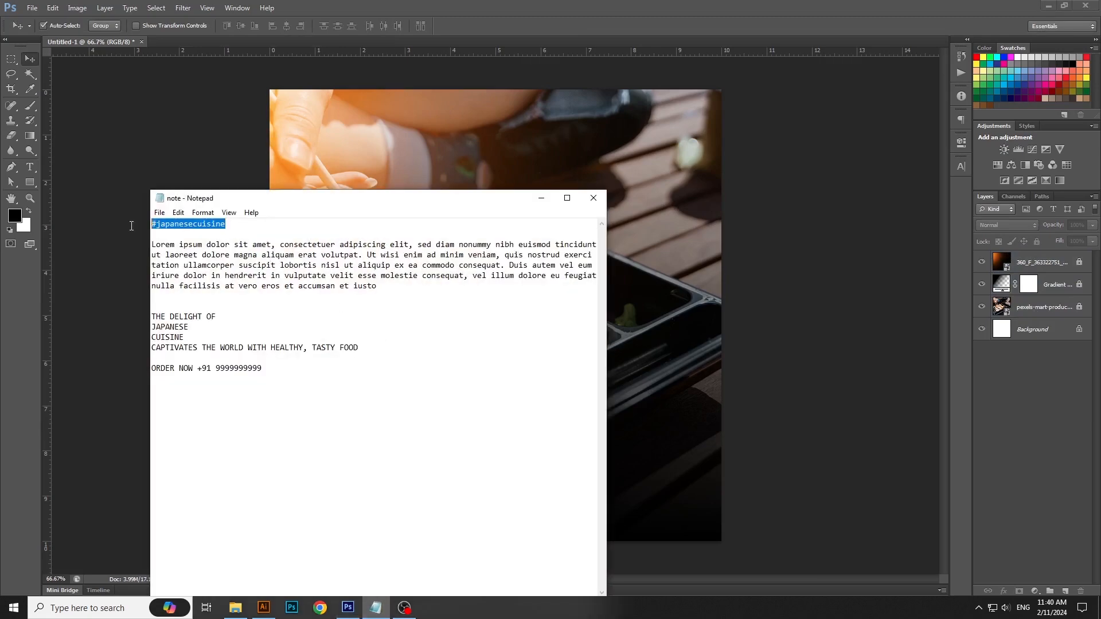
right_click(188, 226)
click(213, 260)
click(541, 197)
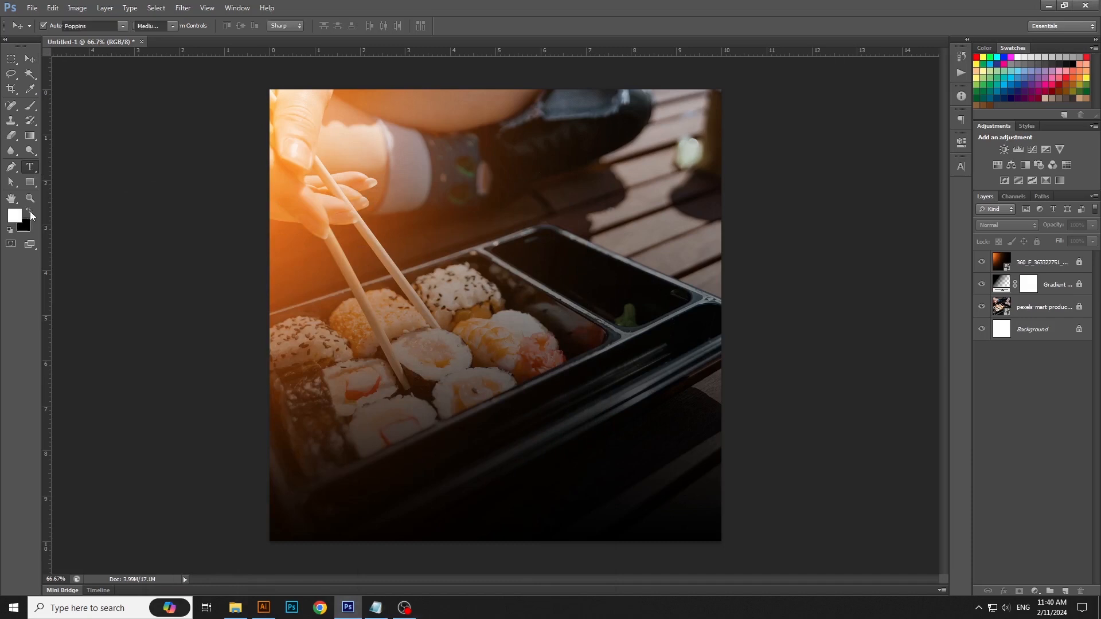
Step: Paste the copied "#japanesecuisine" as a white text layer in the upper-right part of the poster
click(605, 133)
click(52, 7)
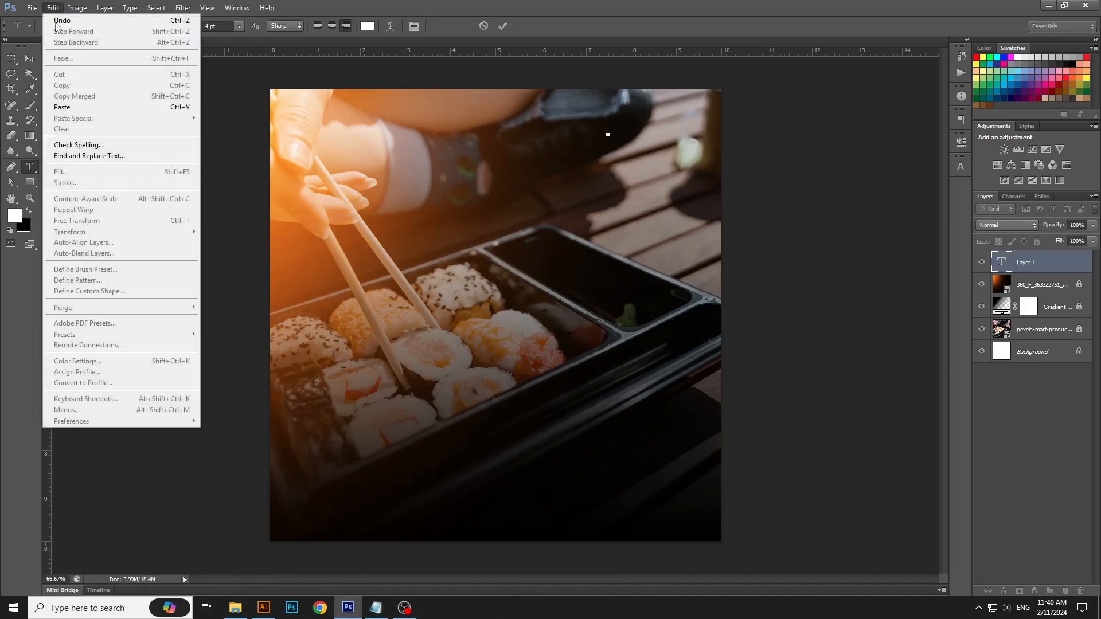
click(63, 105)
key(ctrl+Return)
key(v)
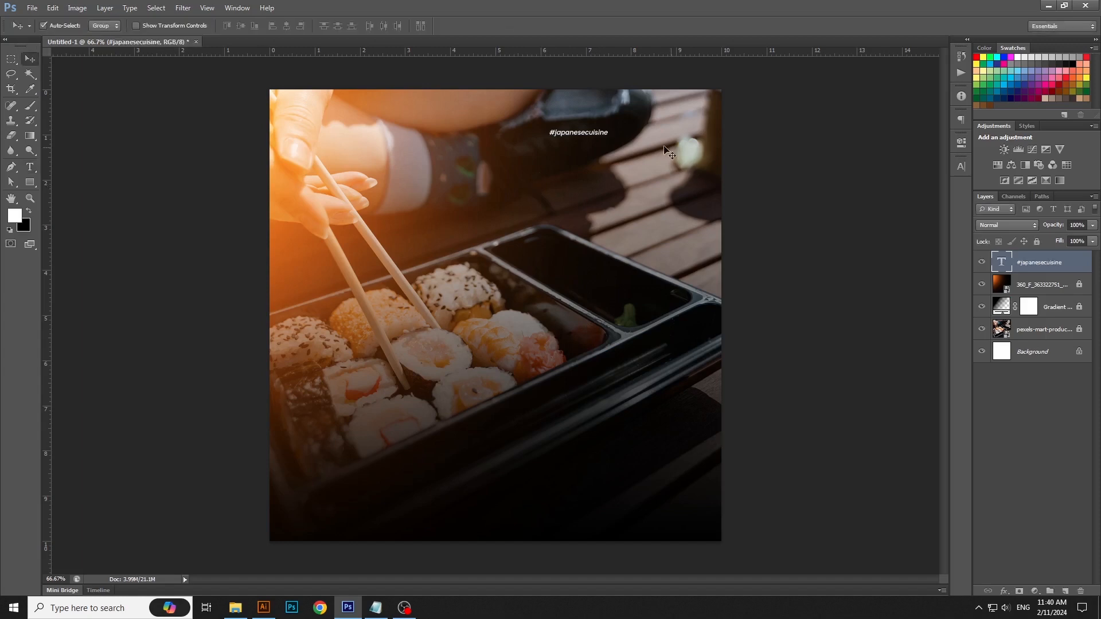
Step: Enlarge the "#japanesecuisine" text to about 166% and move it closer to the canvas's upper-right corner
key(ctrl+t)
drag(608, 139, 661, 132)
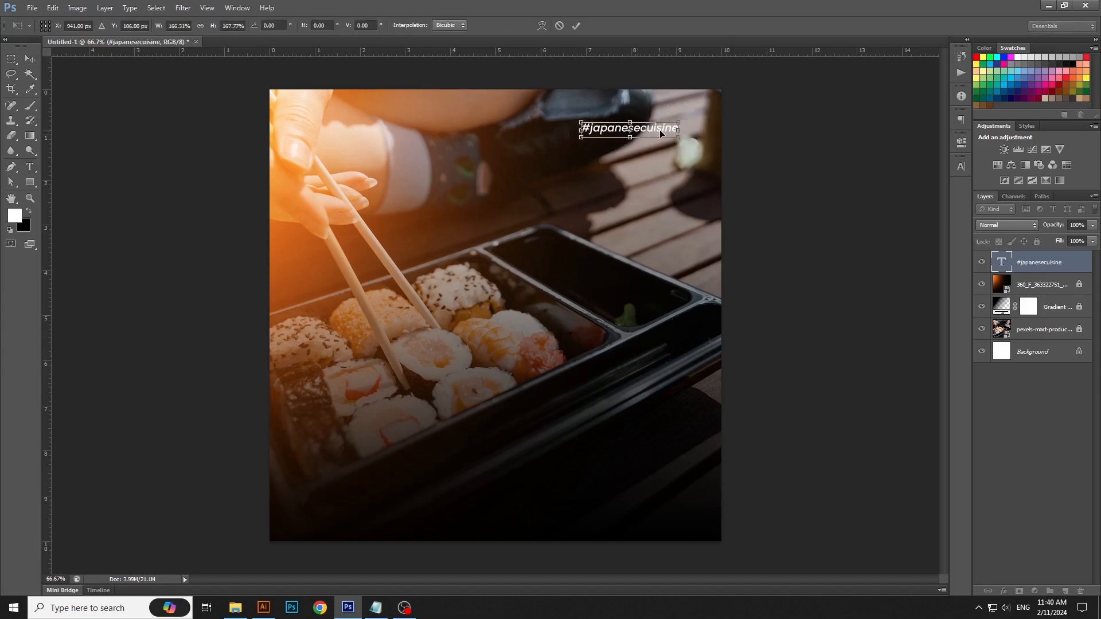
key(Return)
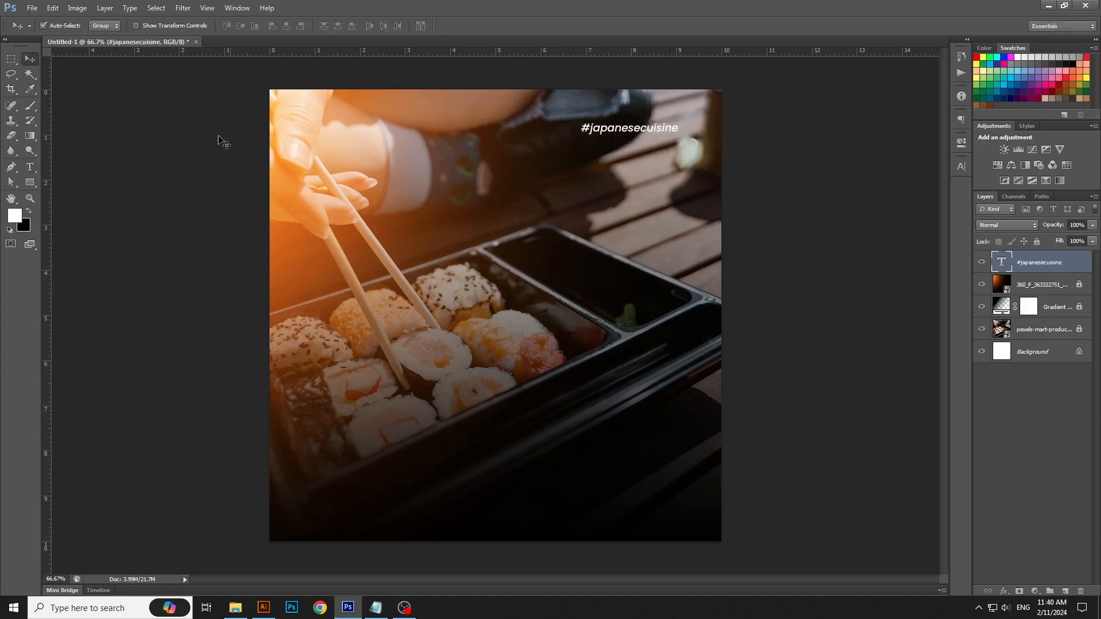
Step: Change the font style of the "#japanesecuisine" text to Poppins SemiBold Italic
click(29, 171)
click(630, 128)
click(633, 132)
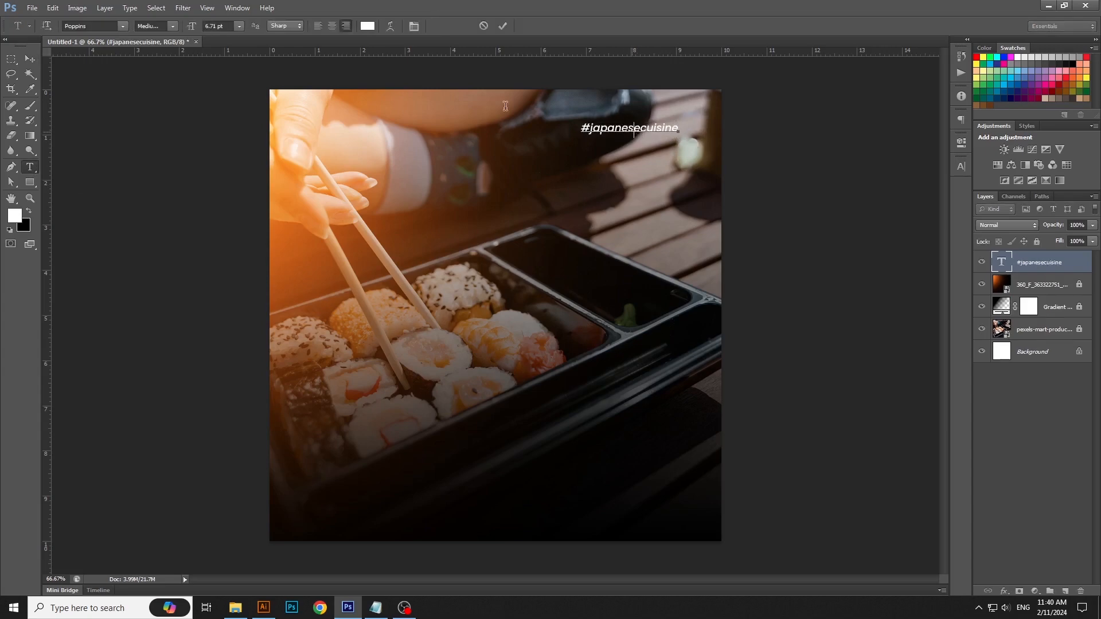
key(ctrl+a)
click(172, 26)
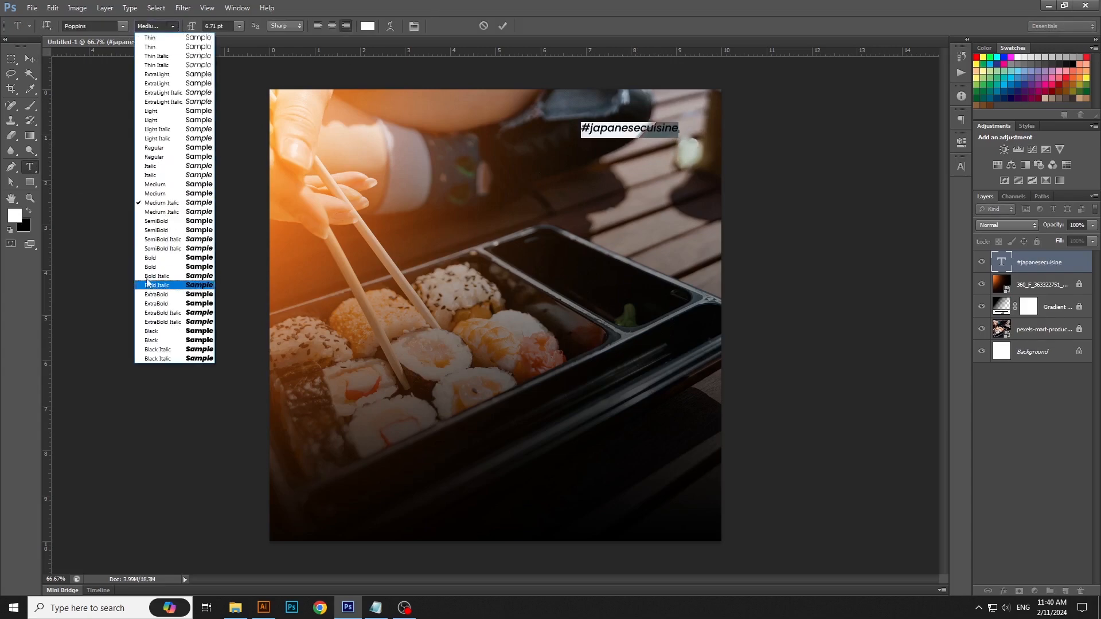
click(162, 223)
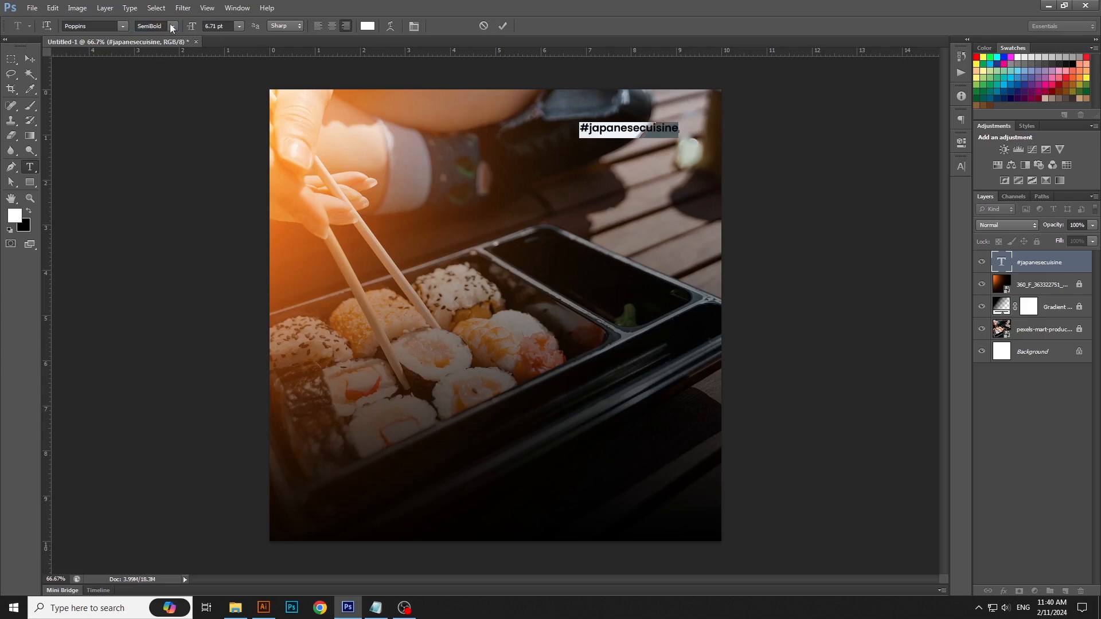
click(172, 27)
click(164, 240)
click(30, 63)
click(782, 253)
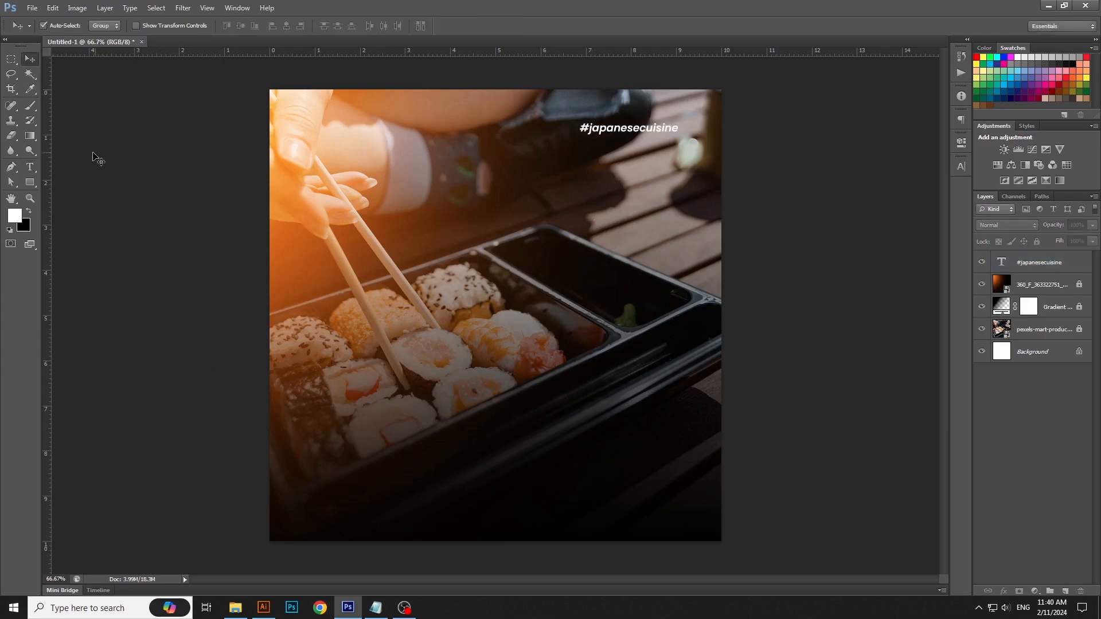
Step: Place a vertical guide at about 8.9 cm near the hashtag's right end, and copy the Lorem ipsum paragraph from the Notepad note
drag(49, 144, 671, 319)
click(372, 610)
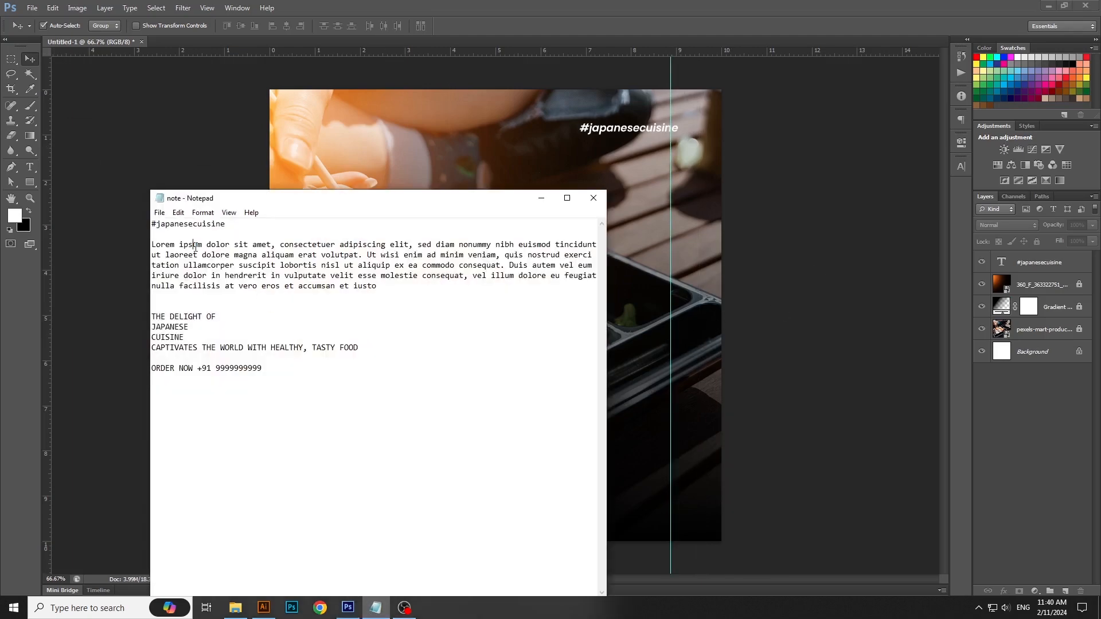
drag(397, 289, 151, 244)
right_click(401, 260)
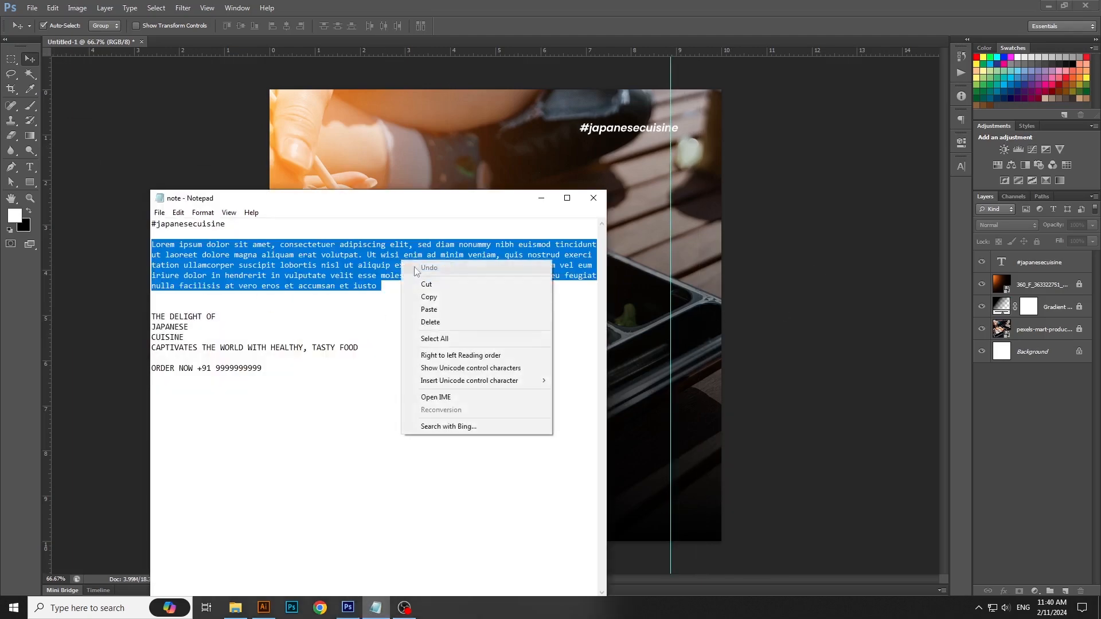
click(436, 297)
click(541, 198)
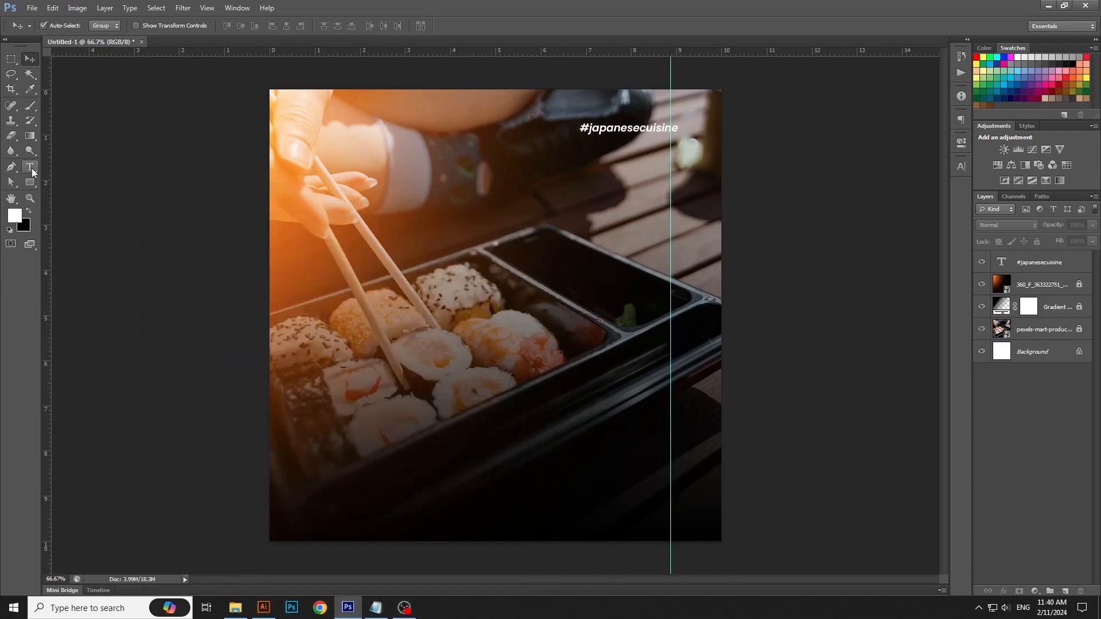
Step: Paste the Lorem ipsum paragraph into a text box drawn below the hashtag, with its right edge on the guide
click(31, 168)
drag(552, 189, 672, 202)
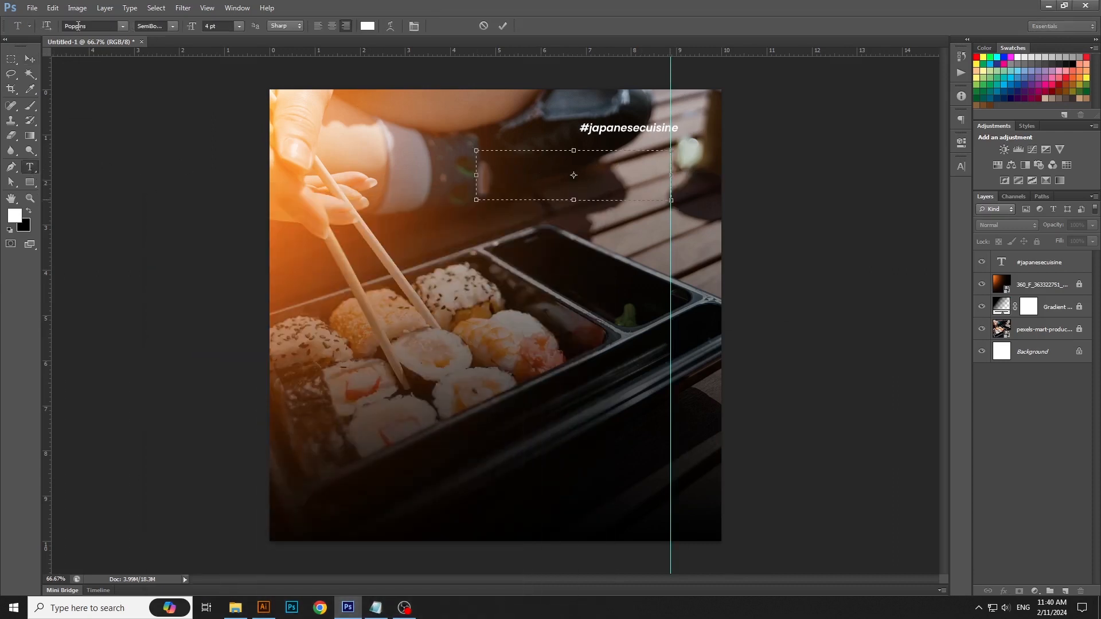
click(52, 8)
click(75, 109)
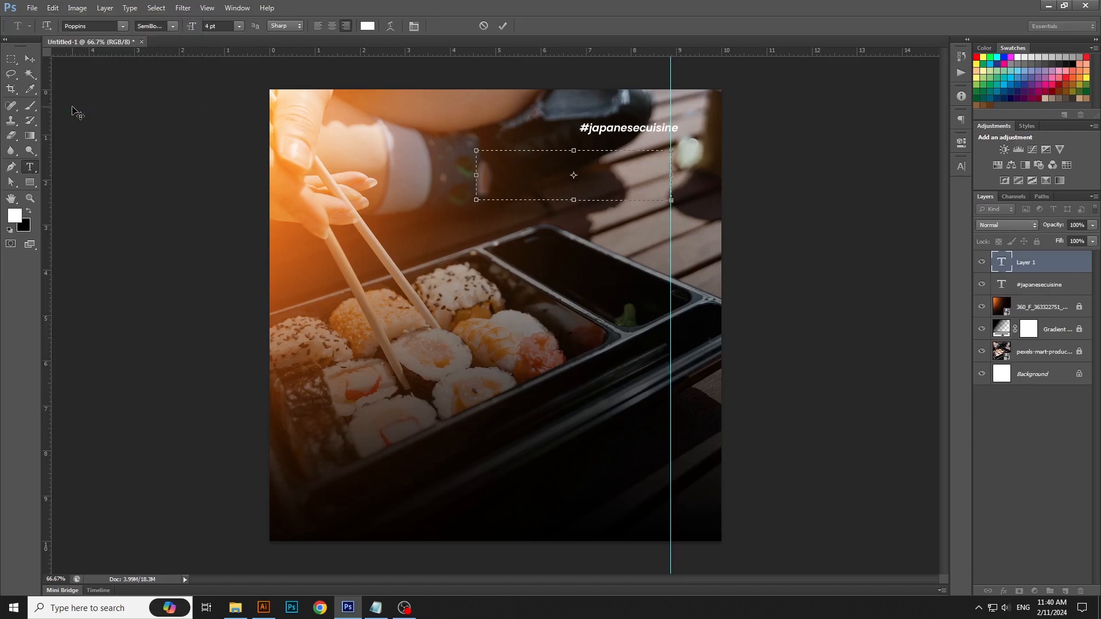
Step: Set the font size of the whole Lorem ipsum paragraph to 3.5 pt
key(ctrl+a)
text(3.5)
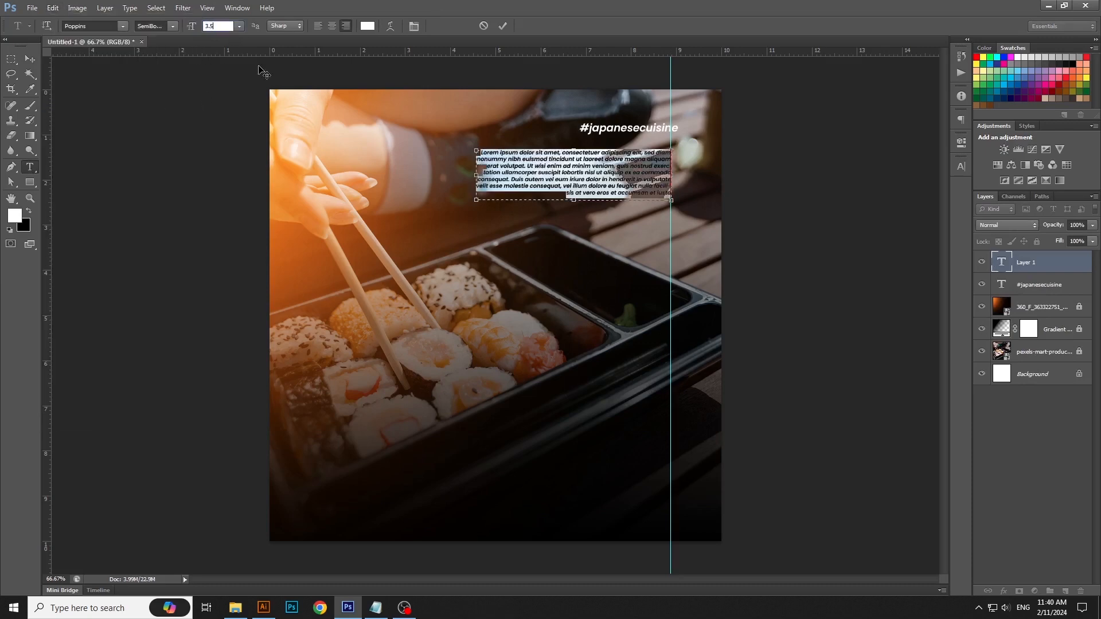
key(Return)
key(ctrl+Return)
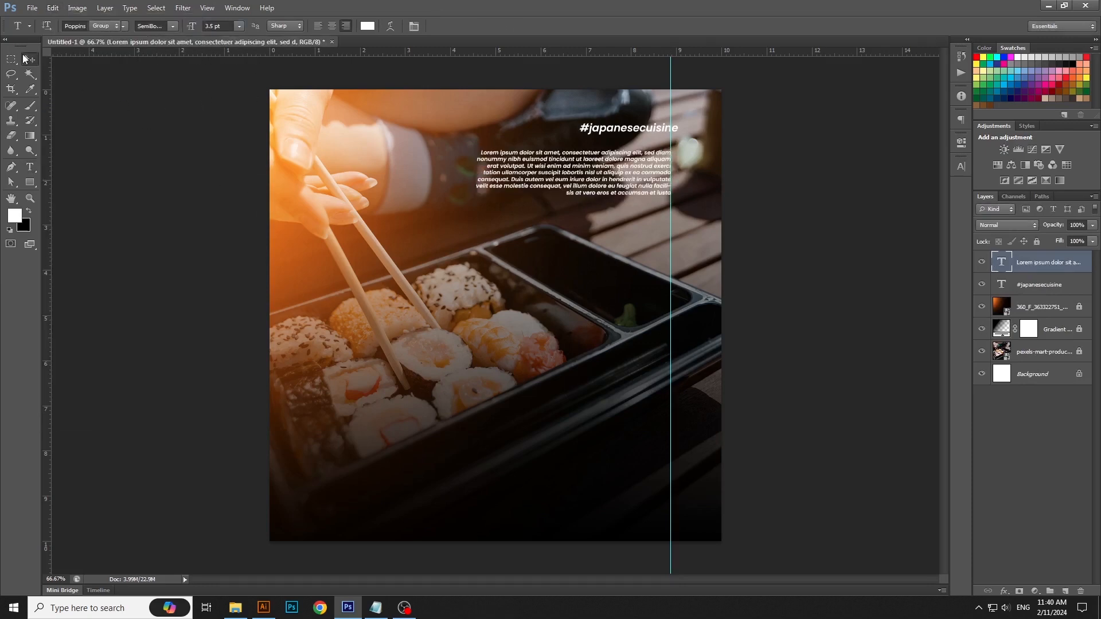
click(26, 58)
click(221, 303)
Step: Copy the "ORDER NOW" line with the phone number from the Notepad note and switch back to Photoshop
click(377, 609)
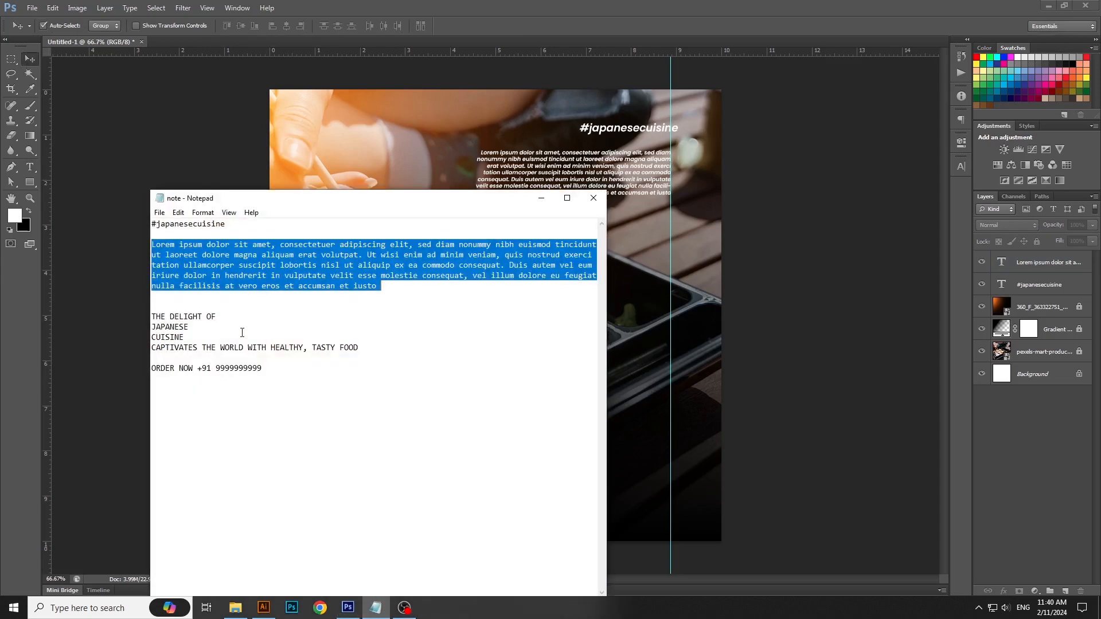
triple_click(192, 368)
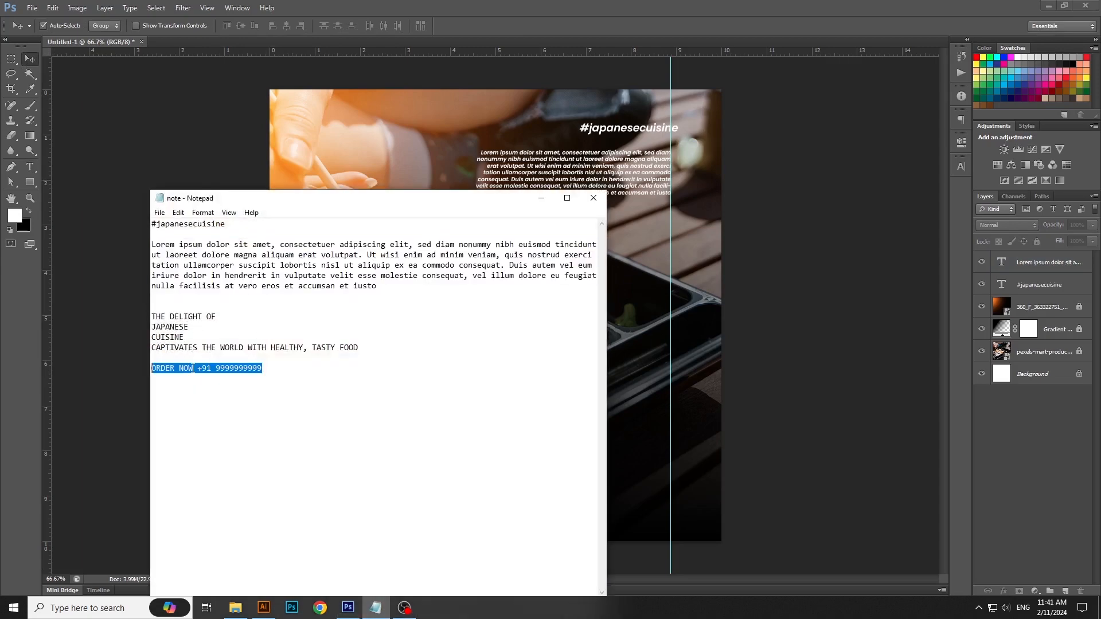
click(58, 5)
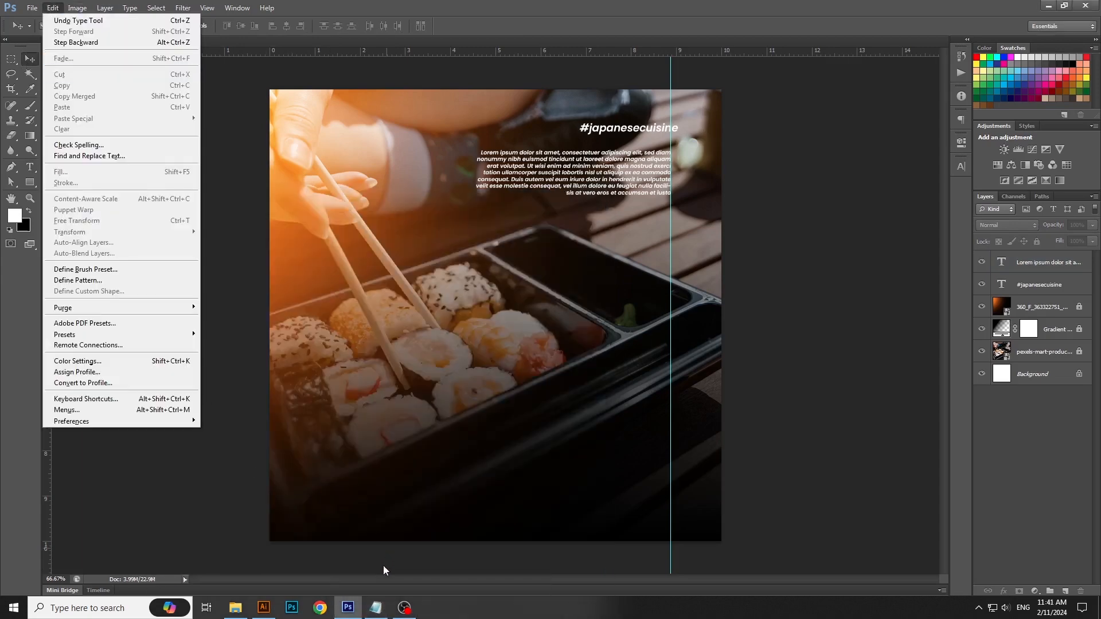
click(375, 609)
right_click(208, 371)
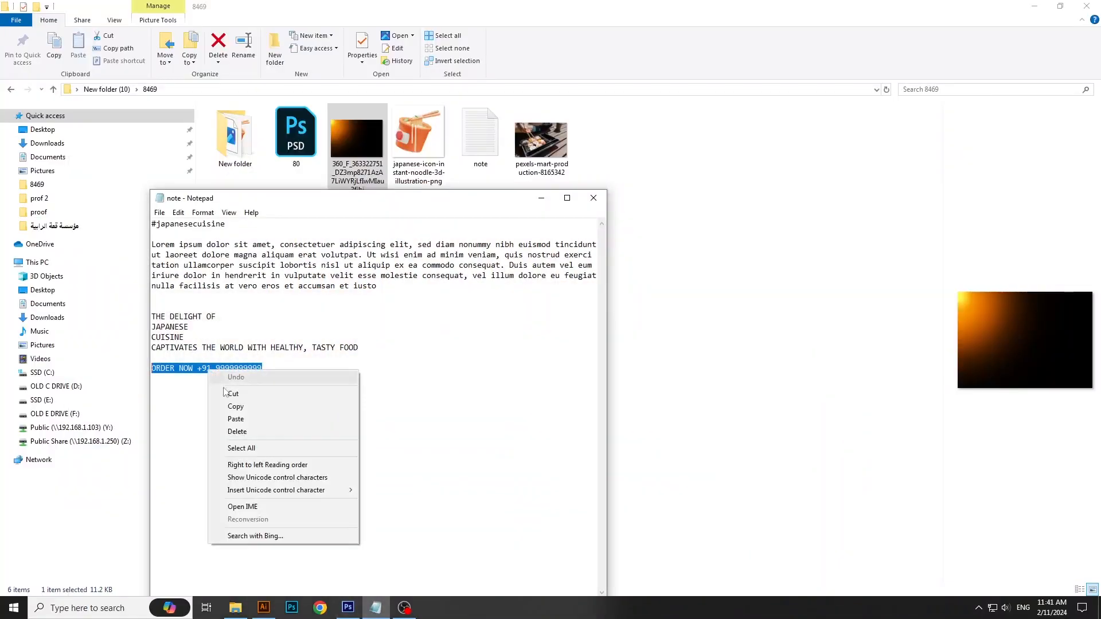
click(241, 409)
click(348, 608)
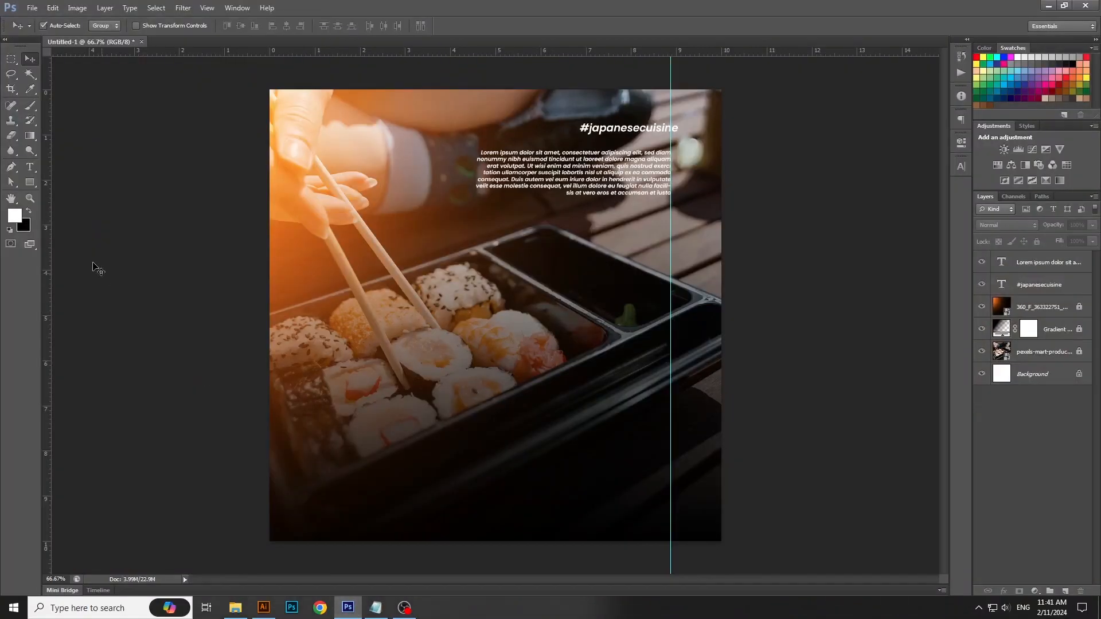
Step: Paste the "ORDER NOW" line with the phone number as new text in the dark lower area of the poster
click(36, 173)
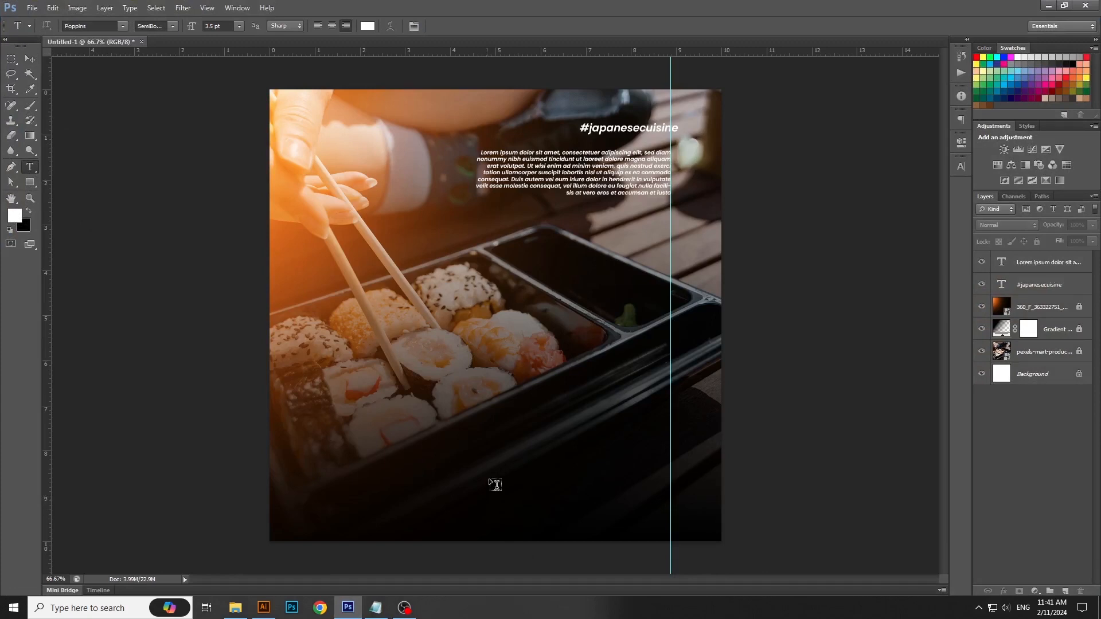
click(488, 447)
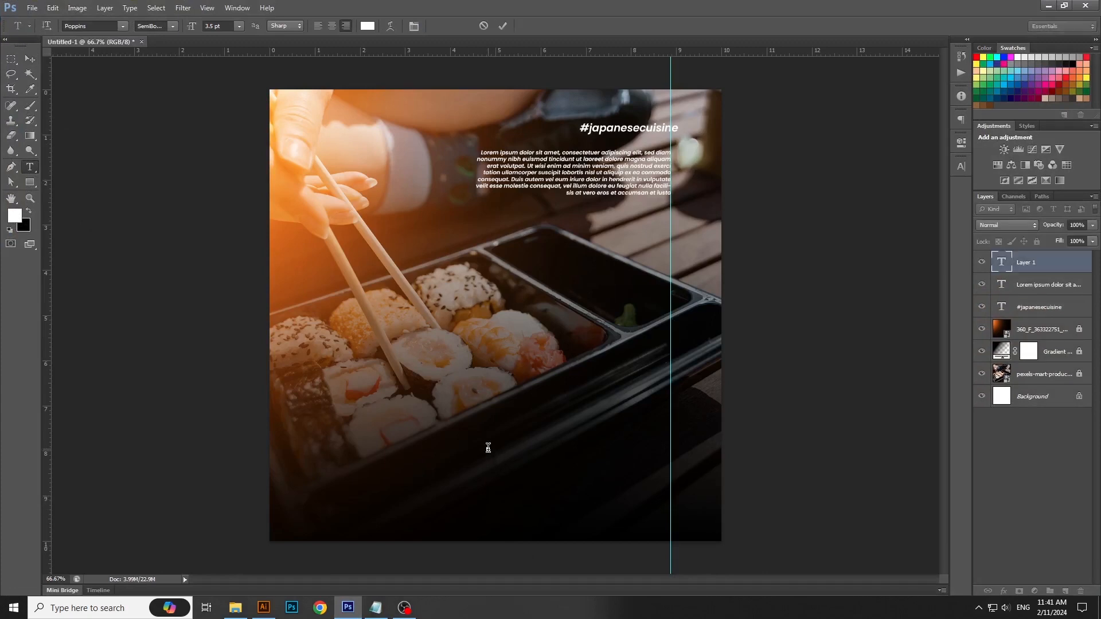
click(52, 8)
click(75, 105)
key(ctrl+Return)
Step: Scale the "ORDER NOW" line to about 152% and place it near the poster's bottom edge with its right end on the guide
key(v)
key(ctrl+t)
drag(487, 449, 655, 518)
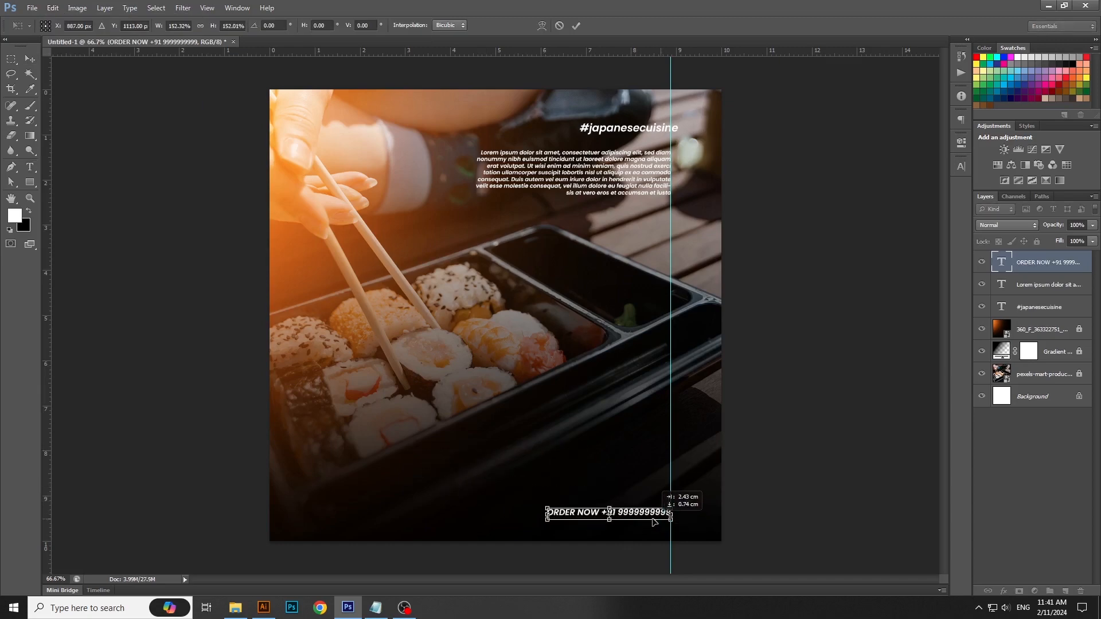
key(Return)
click(505, 464)
Step: Copy the line "CAPTIVATES THE WORLD WITH HEALTHY, TASTY FOOD" from the Notepad note and switch back to Photoshop
click(376, 607)
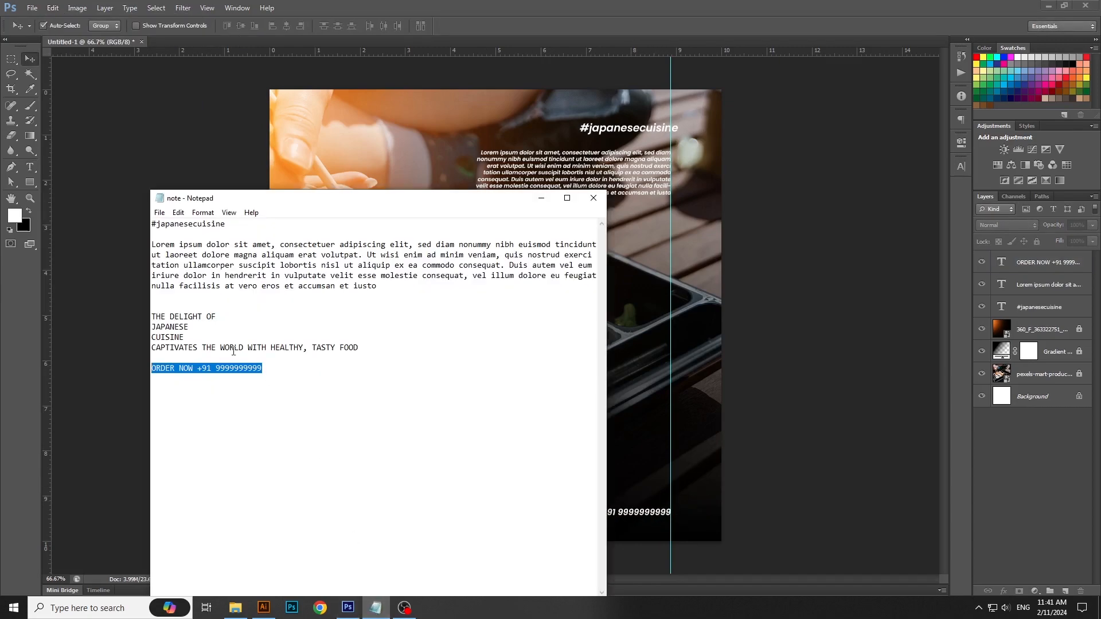
click(194, 317)
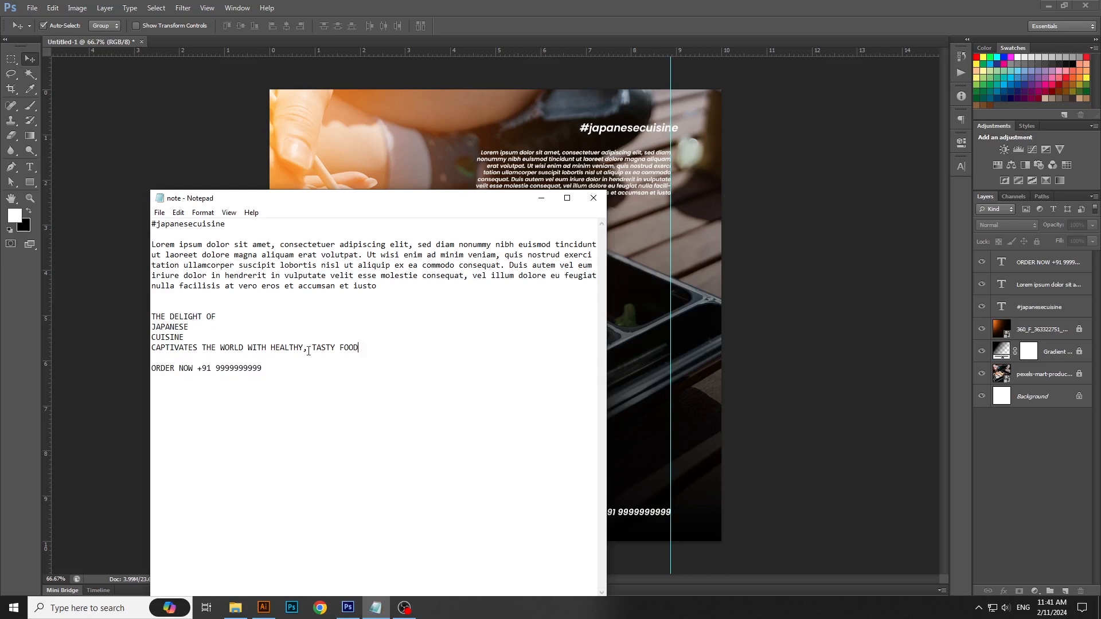
key(shift+Home)
right_click(308, 348)
click(333, 388)
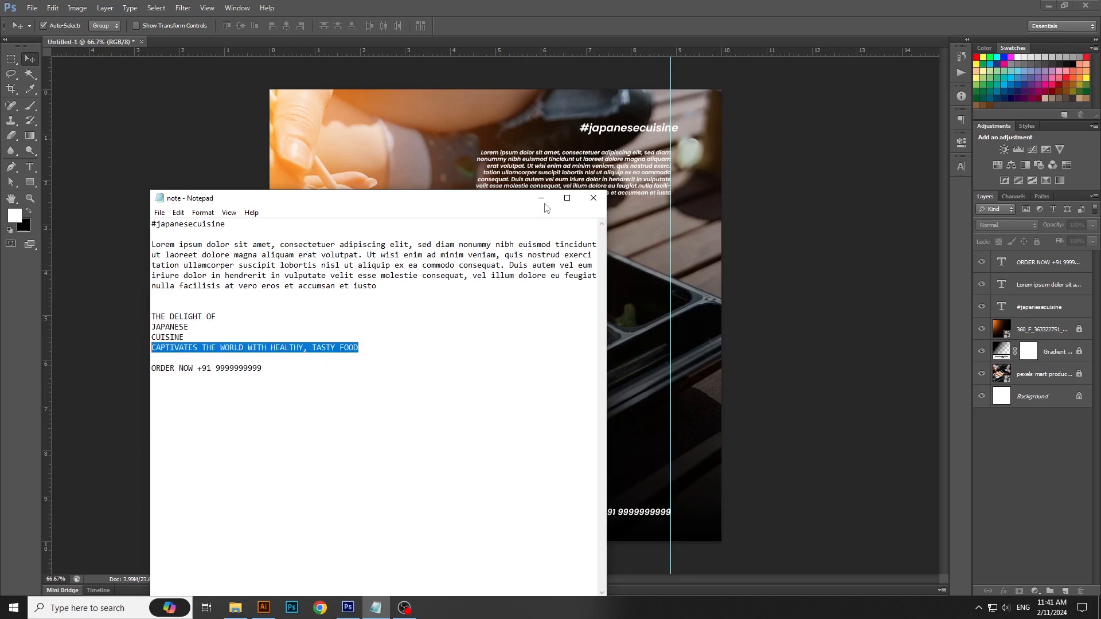
click(542, 200)
Step: Paste the "CAPTIVATES THE WORLD" line above the order line, scaled to about 185% with its right end on the guide
click(29, 168)
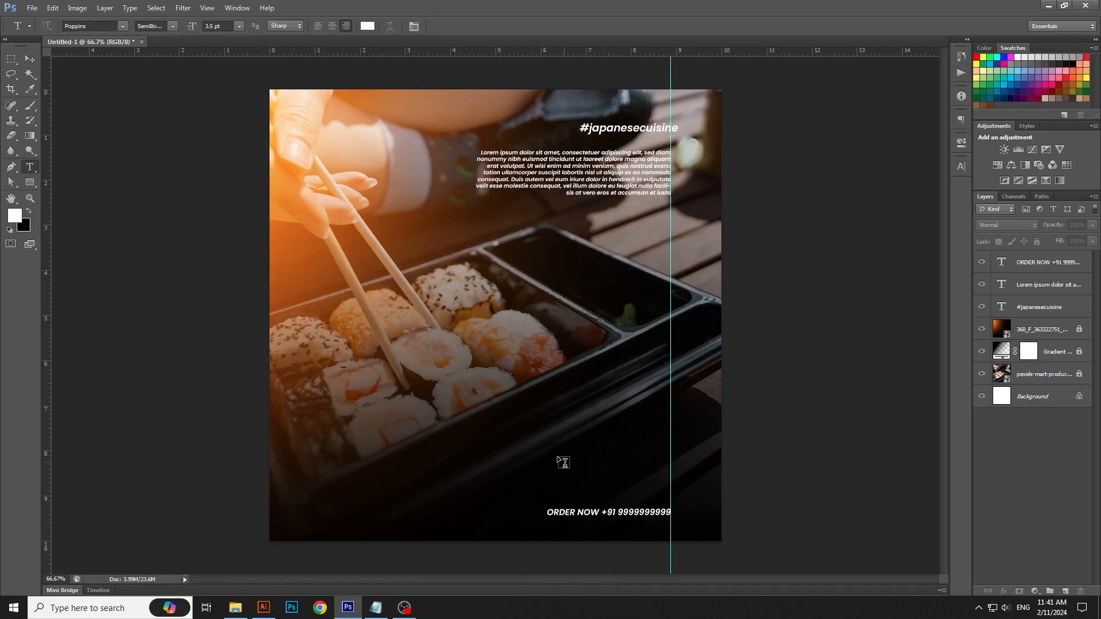
click(526, 440)
click(53, 8)
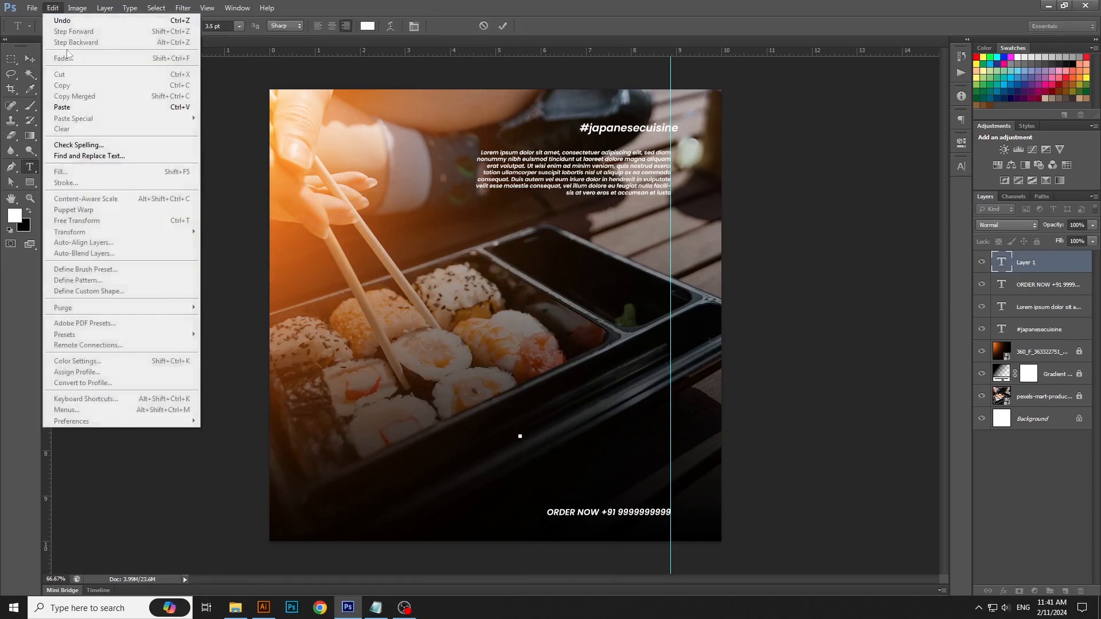
click(70, 112)
key(ctrl+Return)
key(ctrl+t)
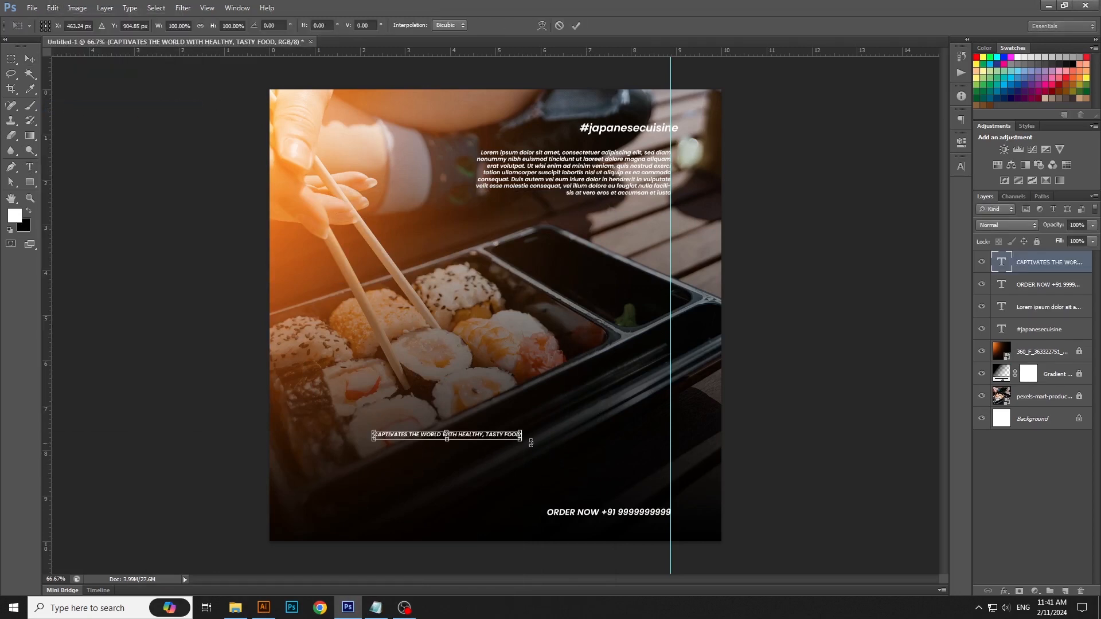
drag(522, 440, 650, 476)
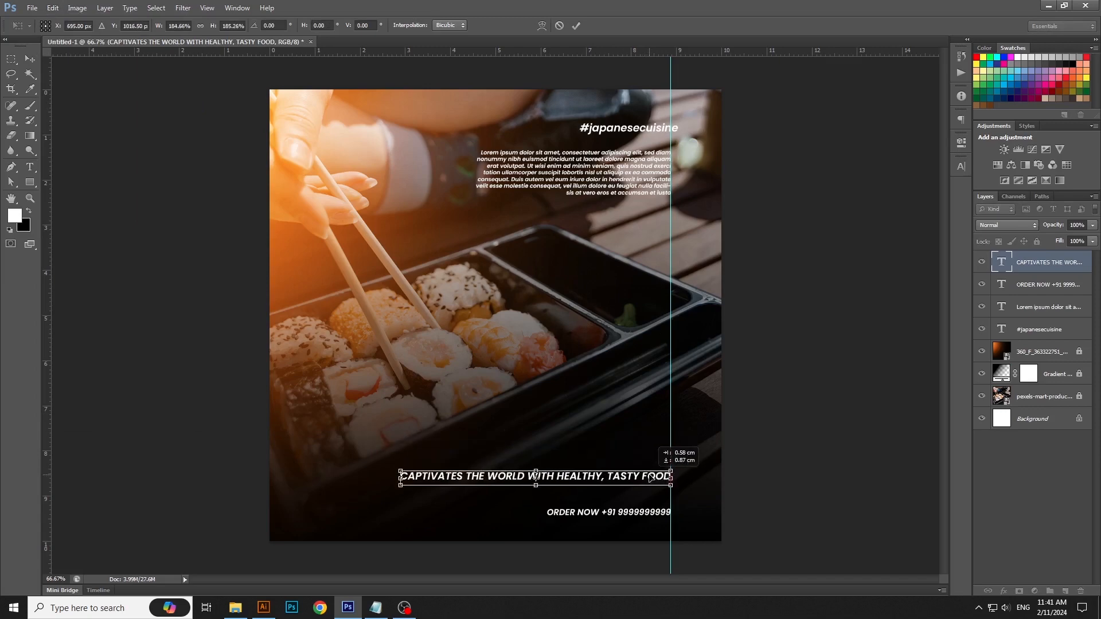
key(Return)
Step: Copy the line "THE DELIGHT OF" from the Notepad note and switch back to Photoshop
click(376, 608)
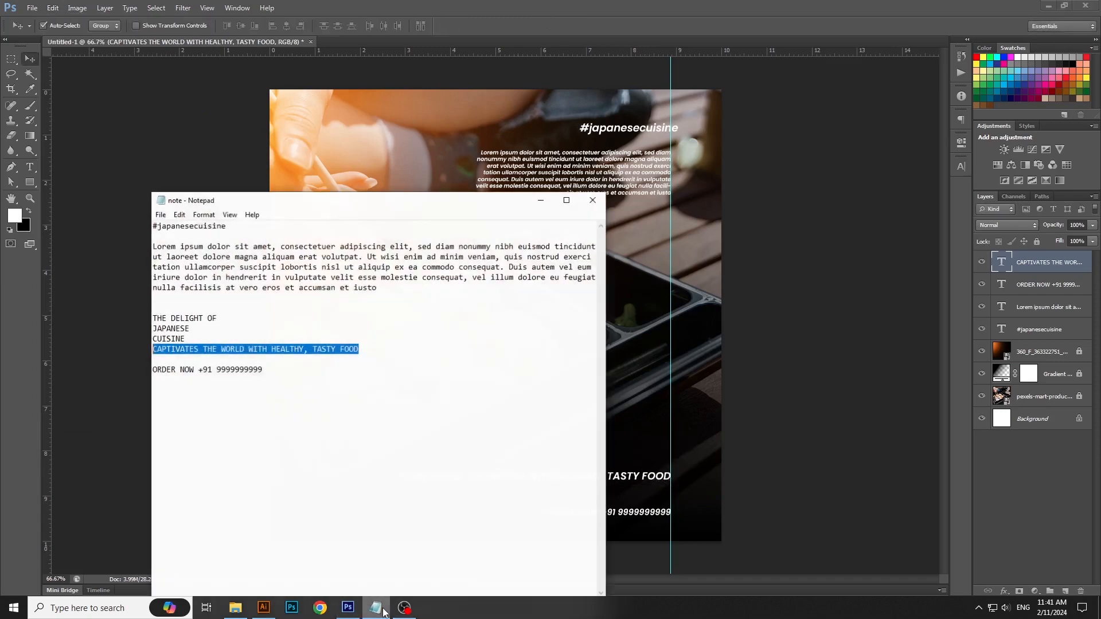
click(171, 315)
right_click(171, 314)
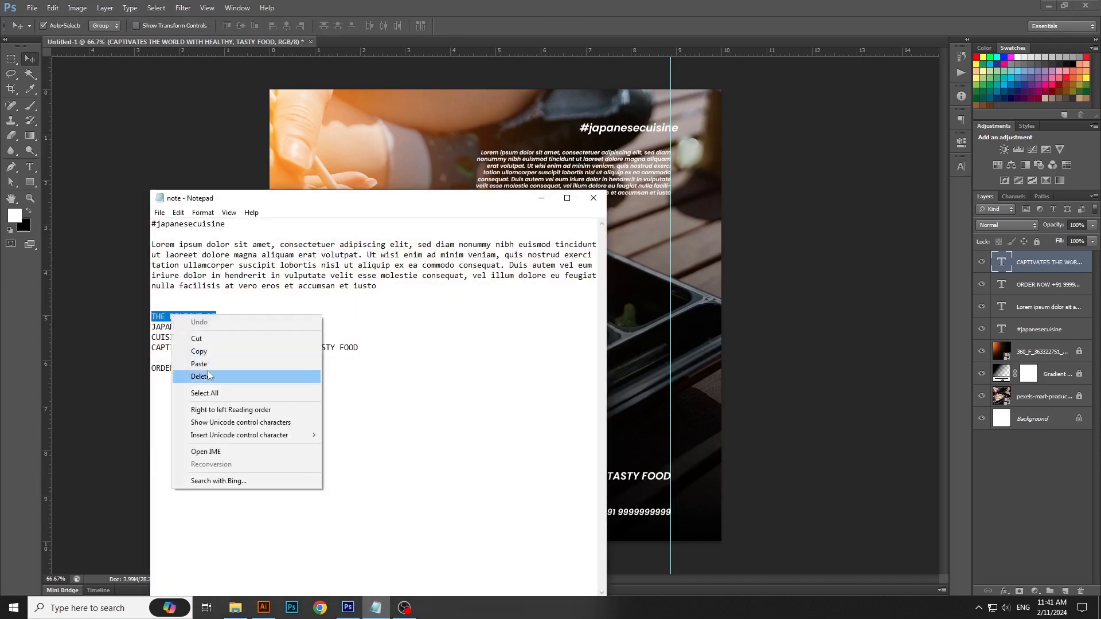
click(189, 361)
click(542, 199)
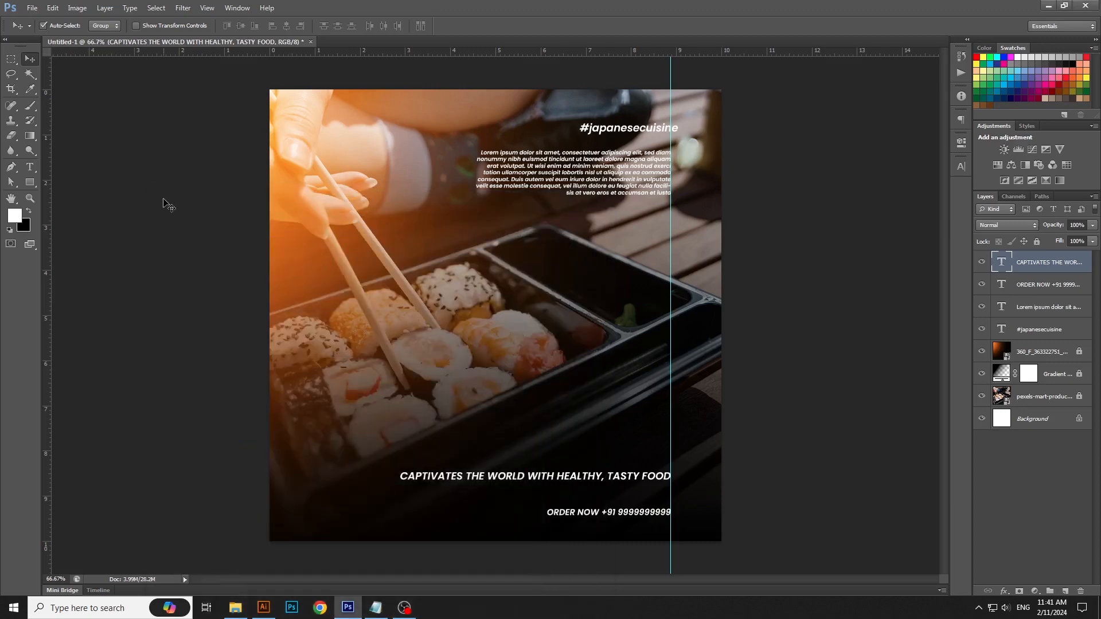
Step: Paste "THE DELIGHT OF" beside the sushi box, scaled to about 186% with its right end on the guide
click(30, 167)
click(483, 380)
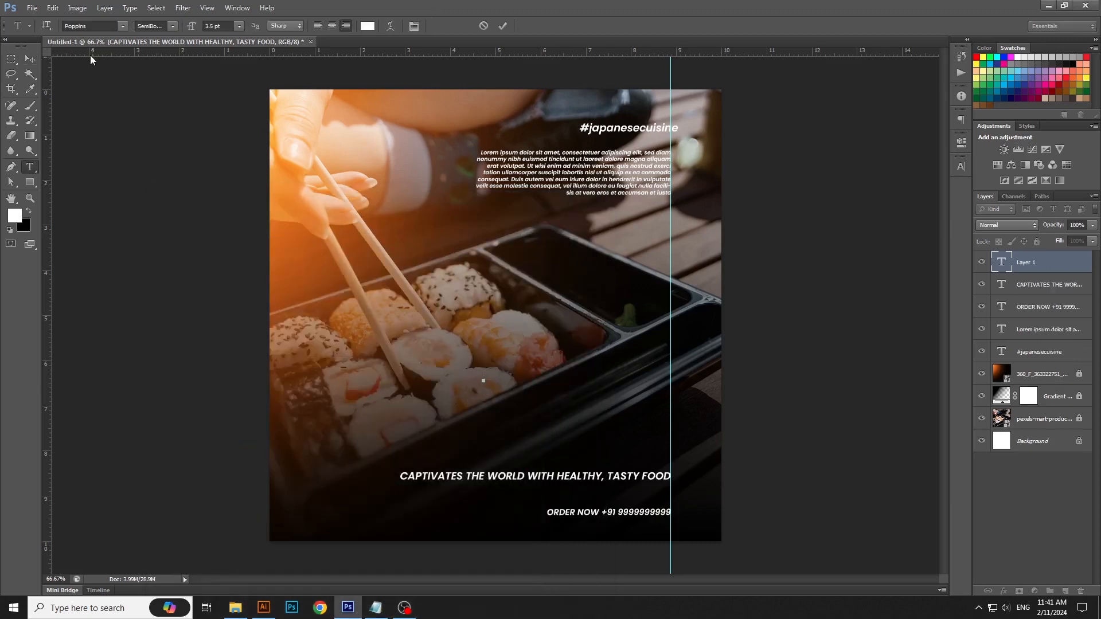
click(52, 7)
click(63, 108)
key(ctrl+t)
drag(484, 383, 650, 359)
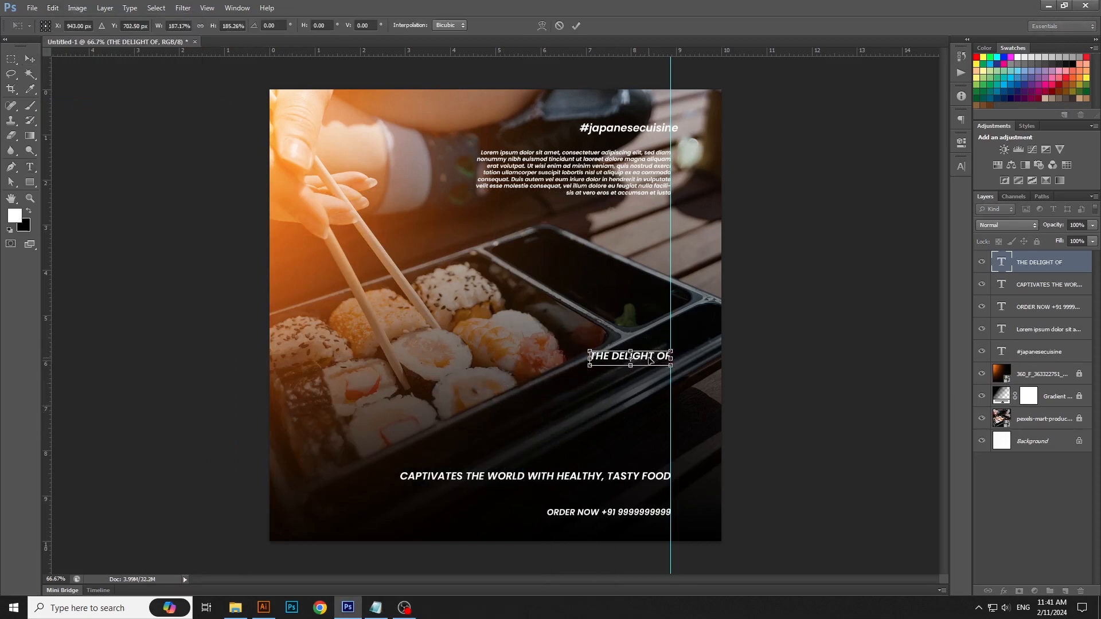
key(Return)
Step: Copy the word "JAPANESE" from the Notepad note and switch back to Photoshop
click(377, 608)
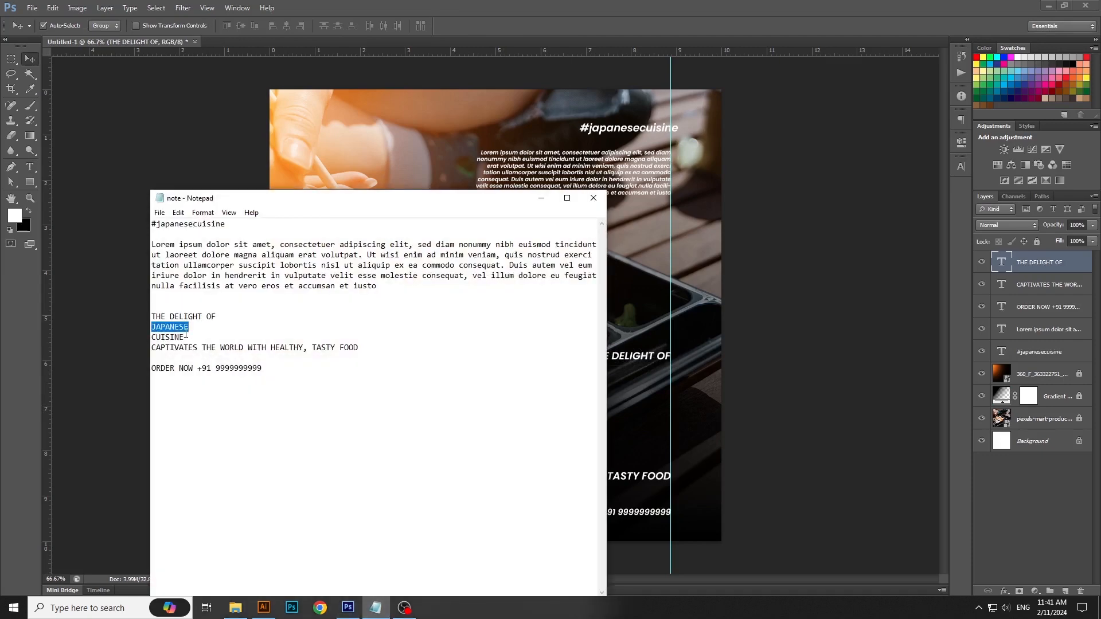
right_click(186, 333)
click(208, 381)
right_click(188, 327)
click(216, 364)
click(541, 198)
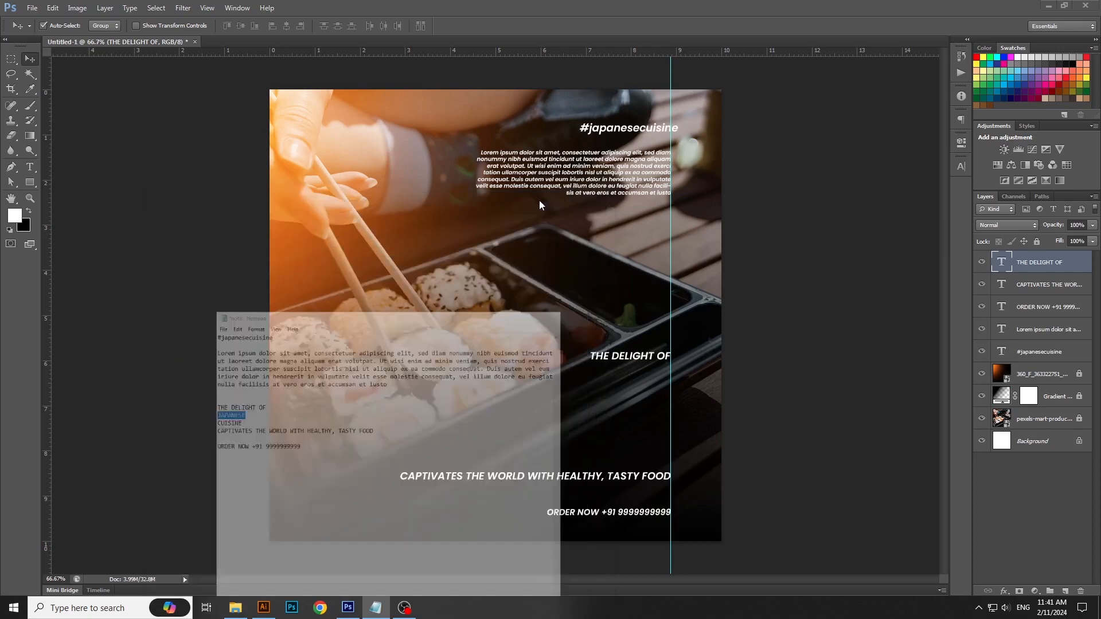
Step: Paste "JAPANESE" directly below "THE DELIGHT OF", enlarged to about 23.8 pt with its right end on the guide
click(30, 167)
click(457, 398)
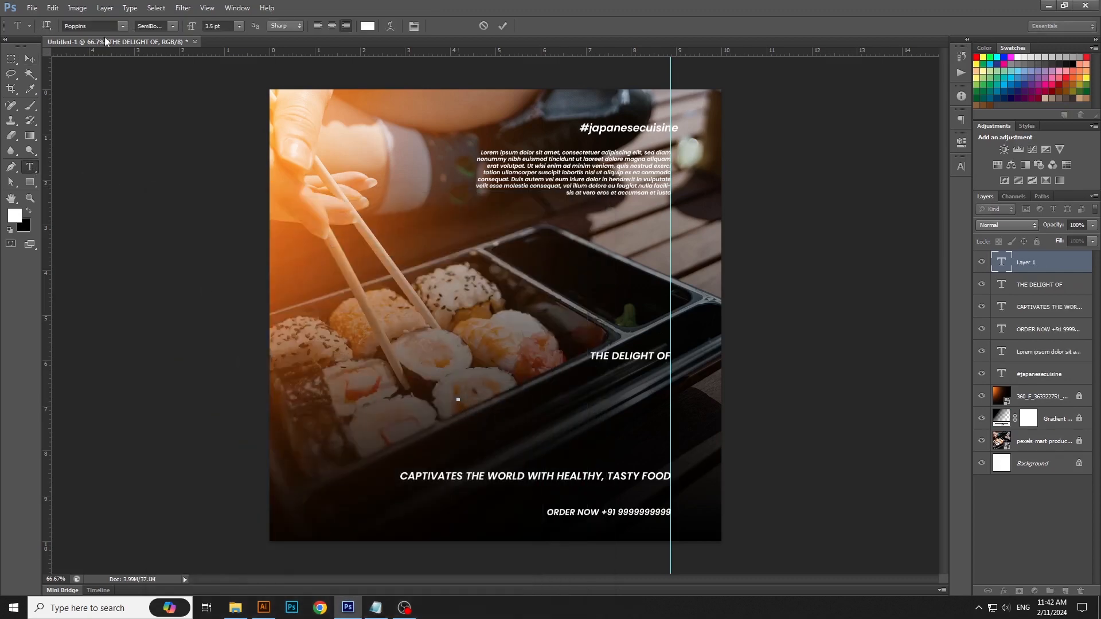
click(52, 8)
click(62, 108)
key(ctrl+Return)
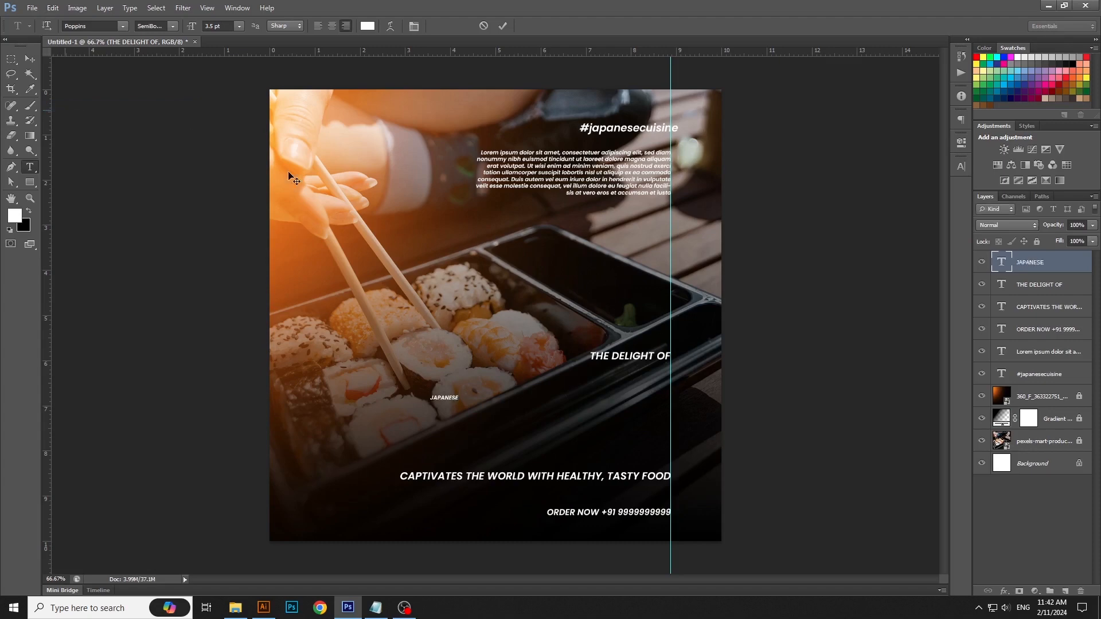
key(v)
key(ctrl+t)
drag(458, 401, 653, 392)
key(Return)
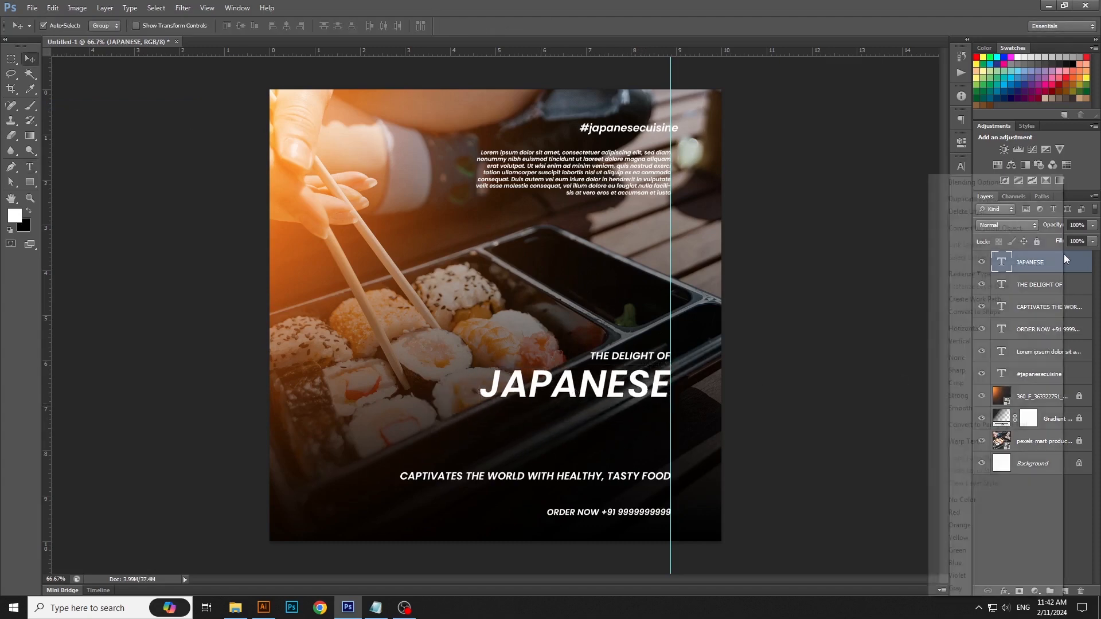
Step: Duplicate the JAPANESE text layer and move the copy straight down below the original word
right_click(1064, 264)
click(973, 198)
click(651, 184)
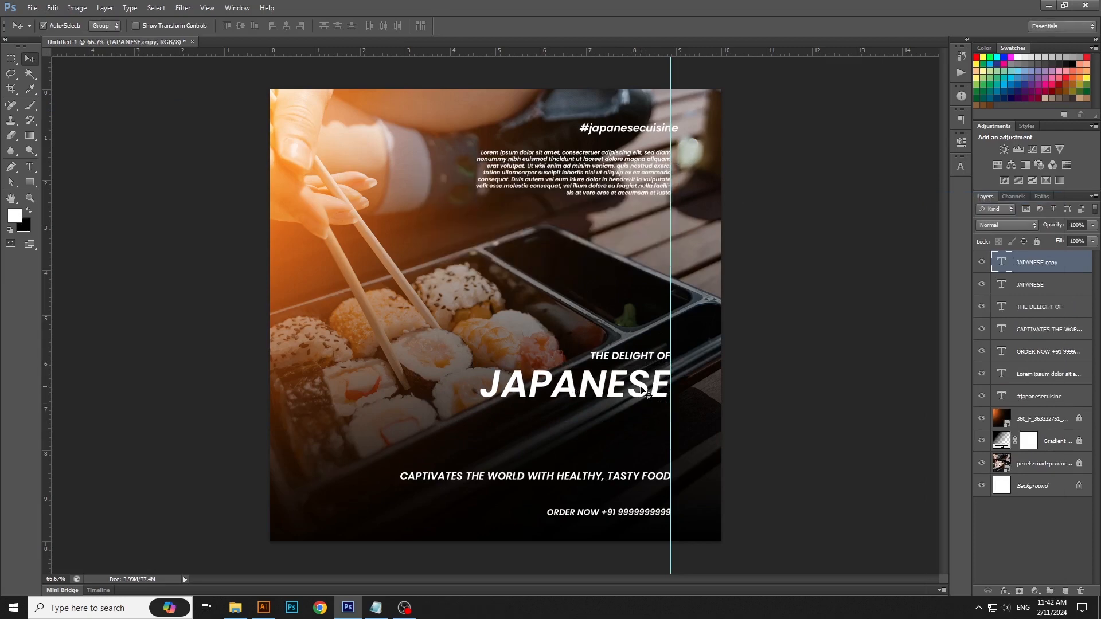
drag(643, 392, 643, 430)
Step: Copy the word "CUISINE" from the Notepad note and switch back to Photoshop
click(376, 608)
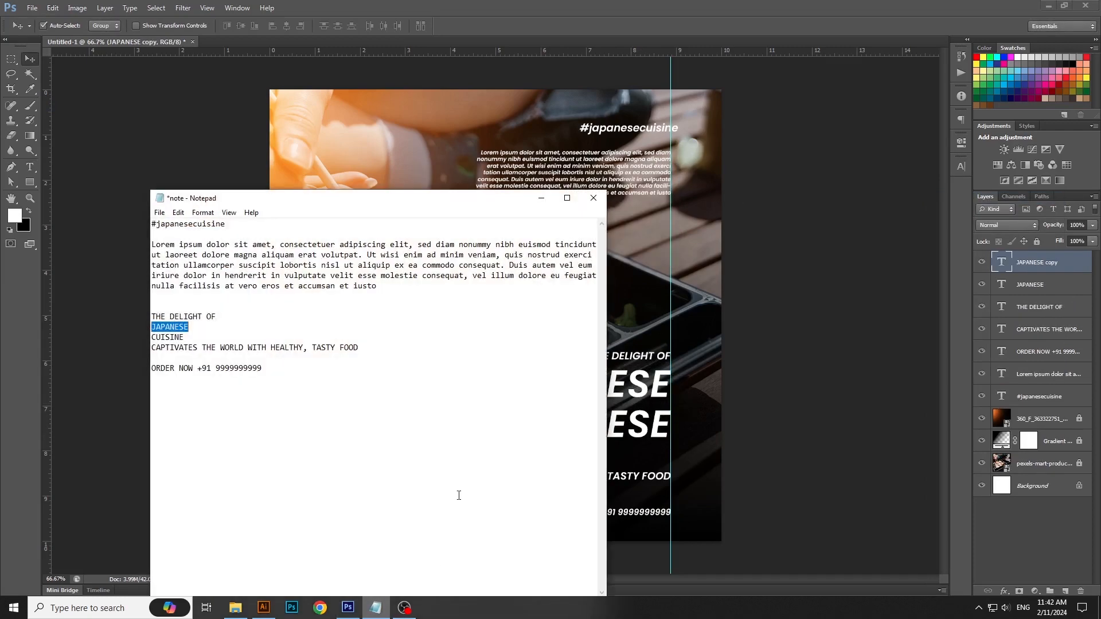
right_click(175, 338)
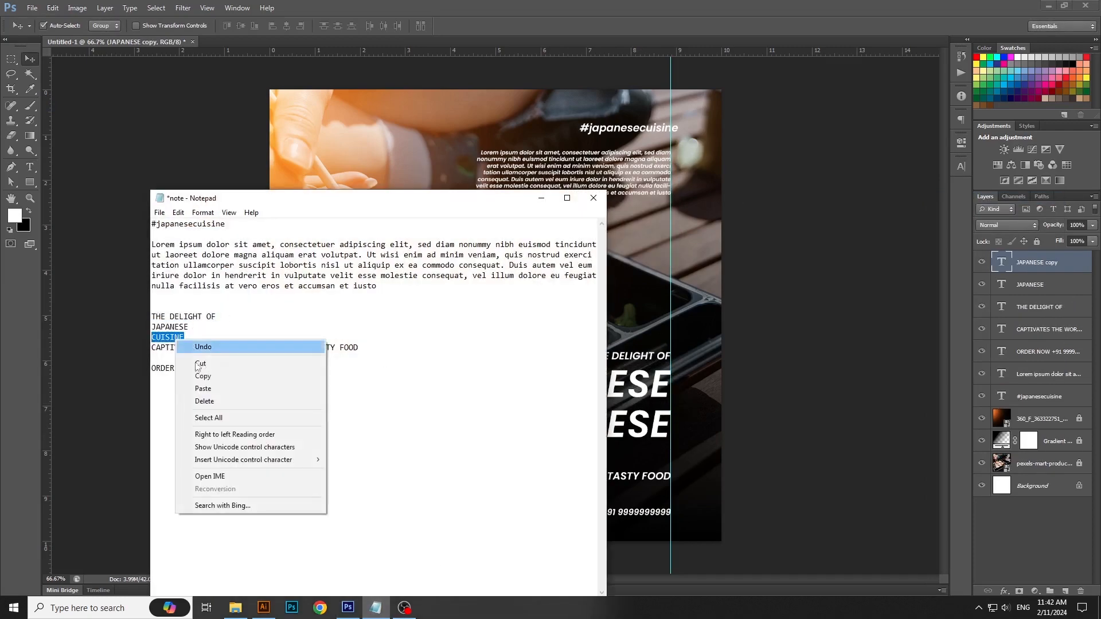
click(195, 377)
click(541, 198)
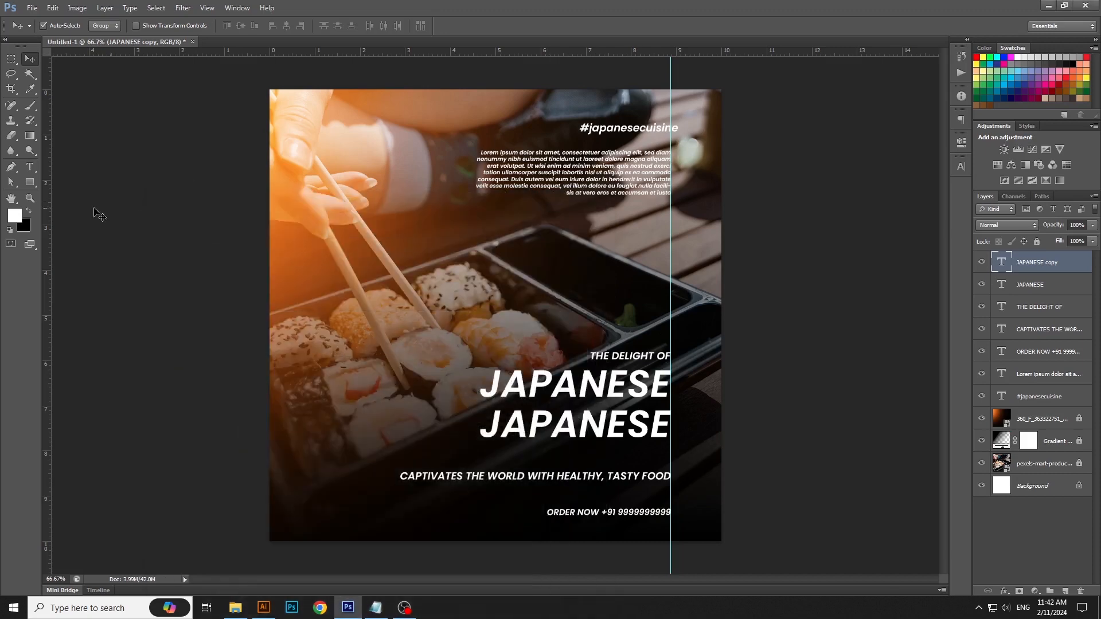
Step: Replace the duplicate's text with "CUISINE" and shift the "JAPANESE" line slightly down towards it
click(31, 167)
click(614, 438)
key(ctrl+a)
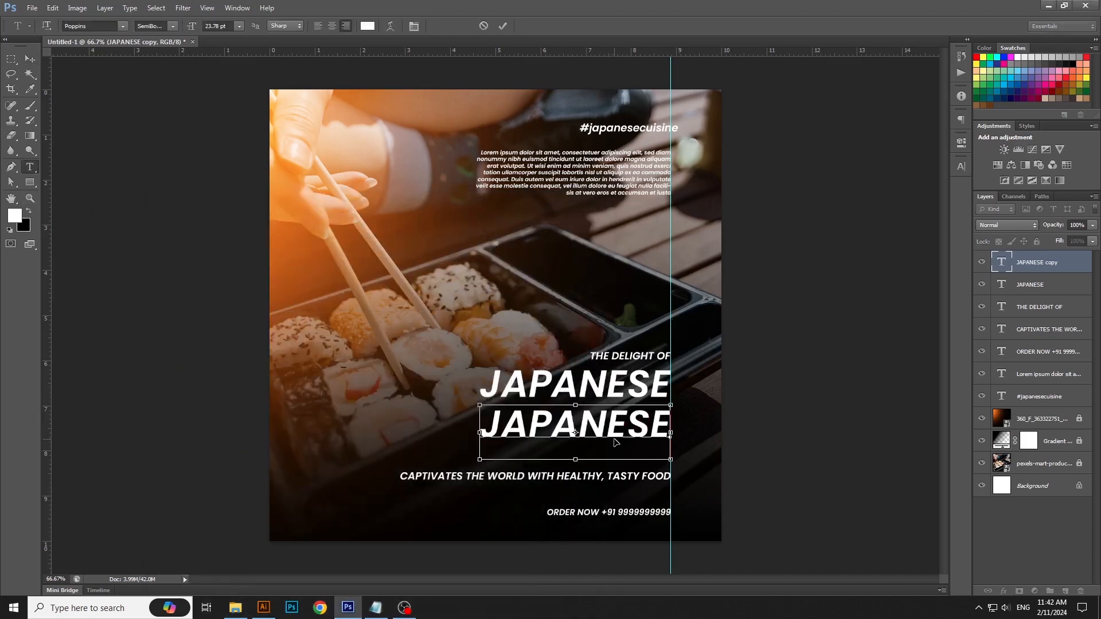
key(ctrl+v)
key(ctrl+Return)
key(v)
drag(616, 397, 620, 401)
Step: Set the font style of the whole word "JAPANESE" to Poppins ExtraBold Italic
key(t)
click(631, 398)
key(ctrl+a)
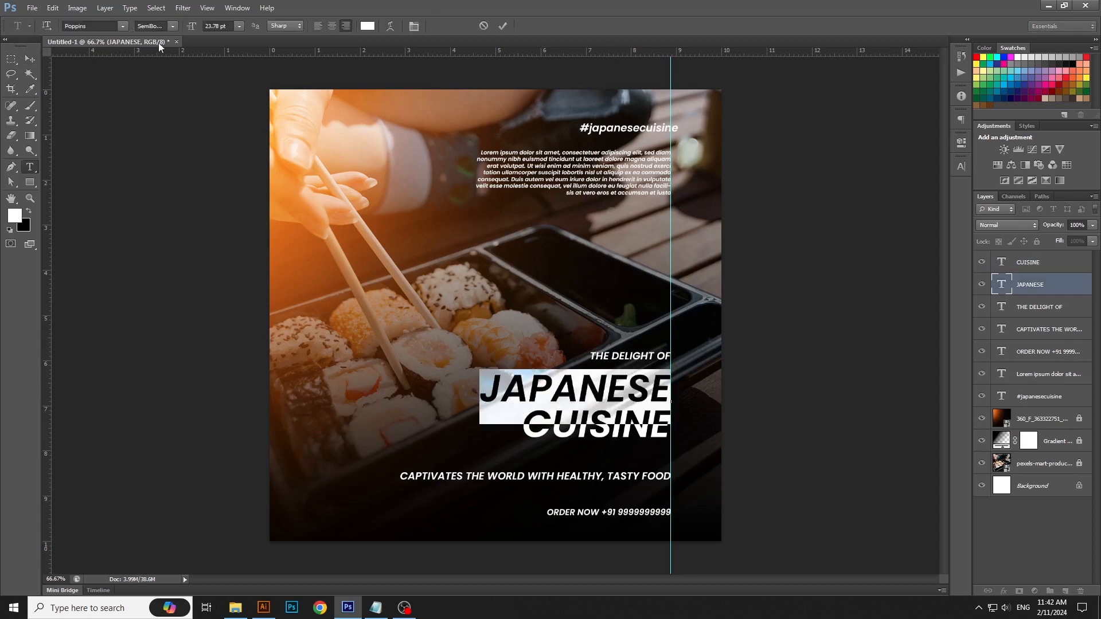
click(168, 28)
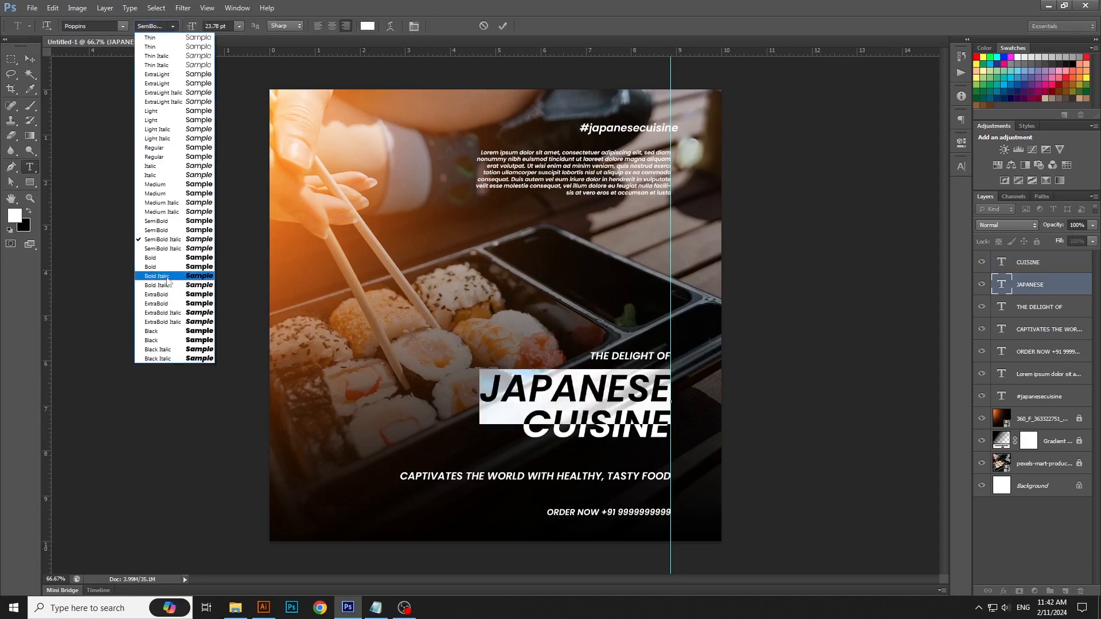
click(167, 317)
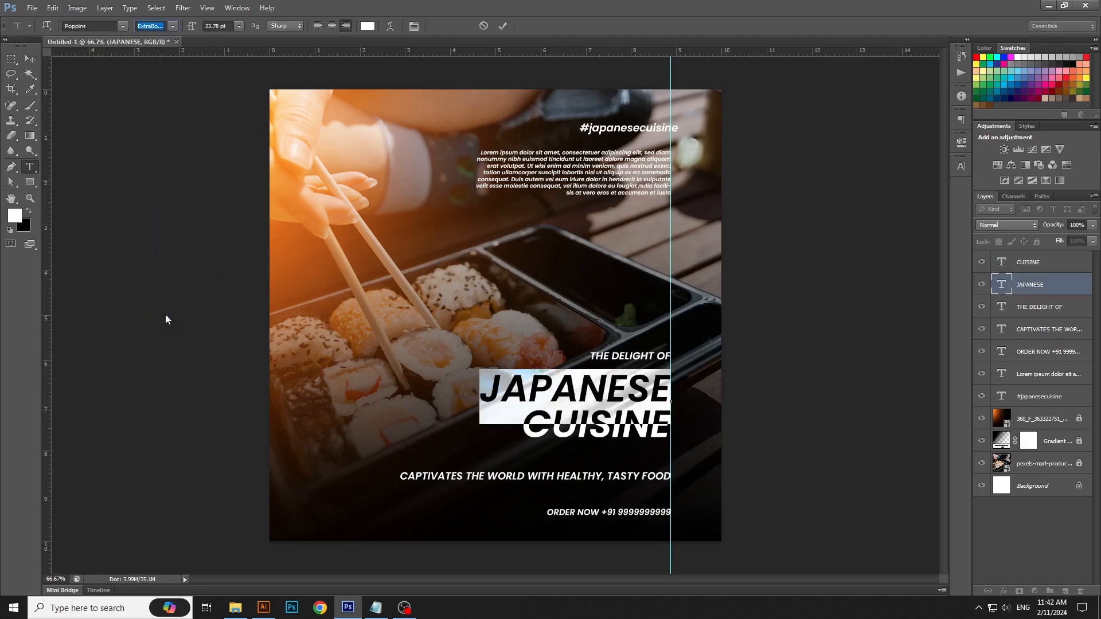
click(535, 405)
Step: Set the font style of the whole word "CUISINE" to Poppins ExtraBold Italic
click(581, 437)
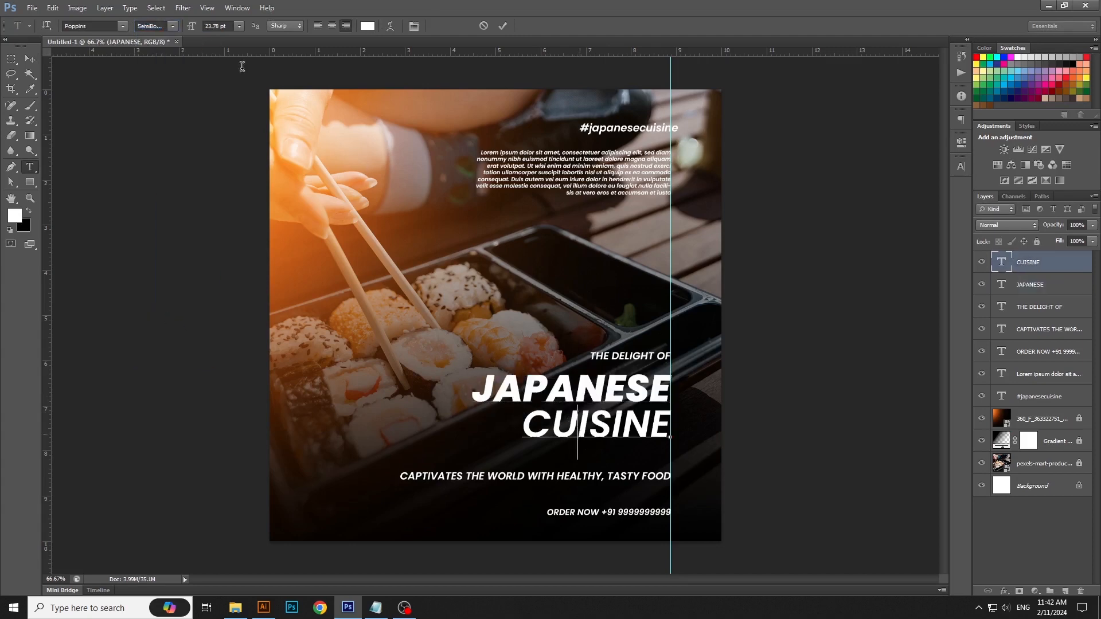
key(ctrl+a)
click(172, 26)
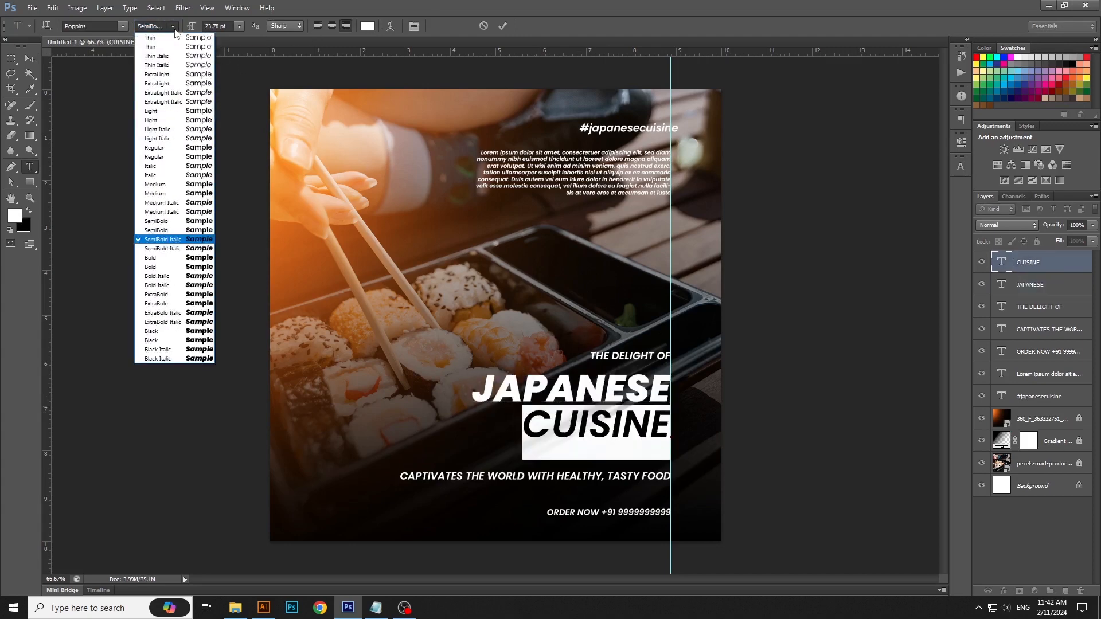
click(182, 324)
click(30, 59)
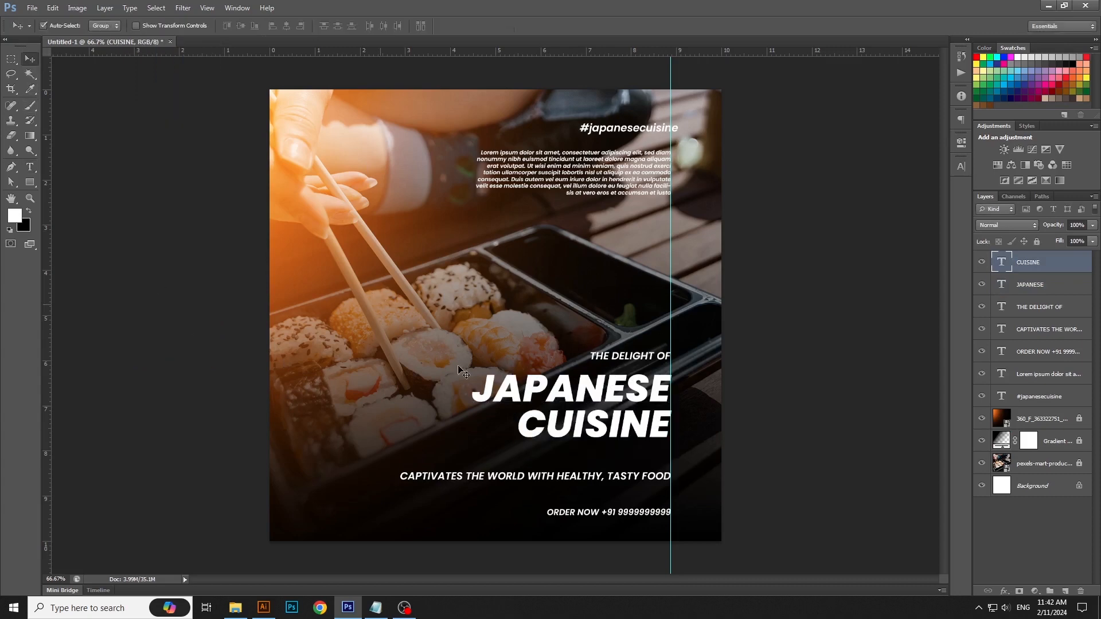
Step: Scale "JAPANESE" and "CUISINE" together to about 135% with their right ends on the guide, and shift them slightly down
shift+click(548, 394)
key(ctrl+t)
drag(471, 374, 401, 357)
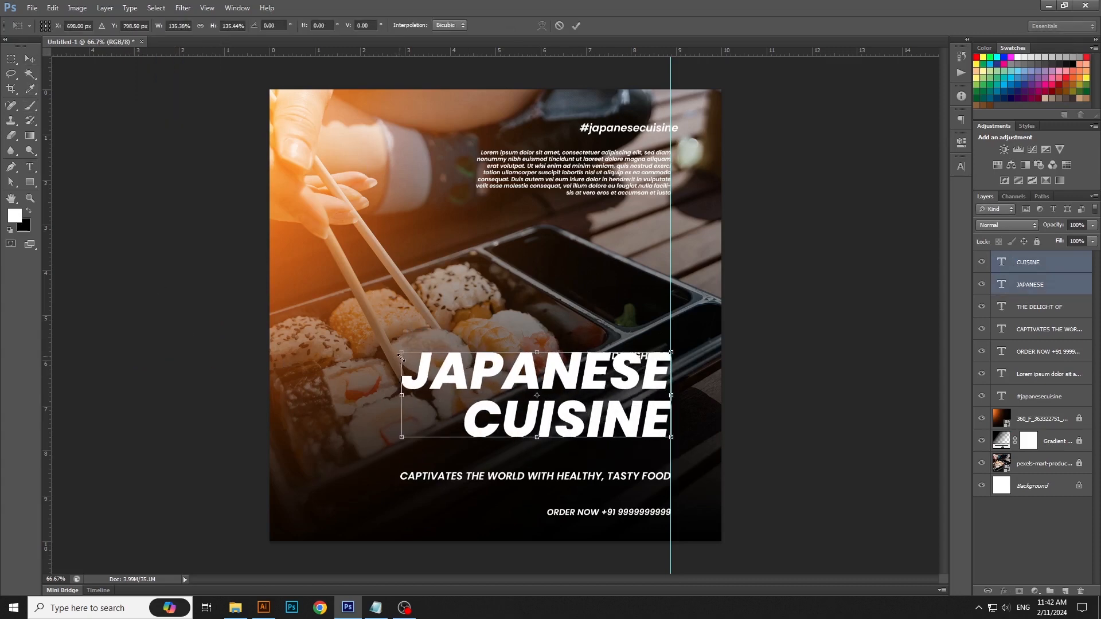
drag(623, 398, 621, 408)
key(Return)
click(755, 354)
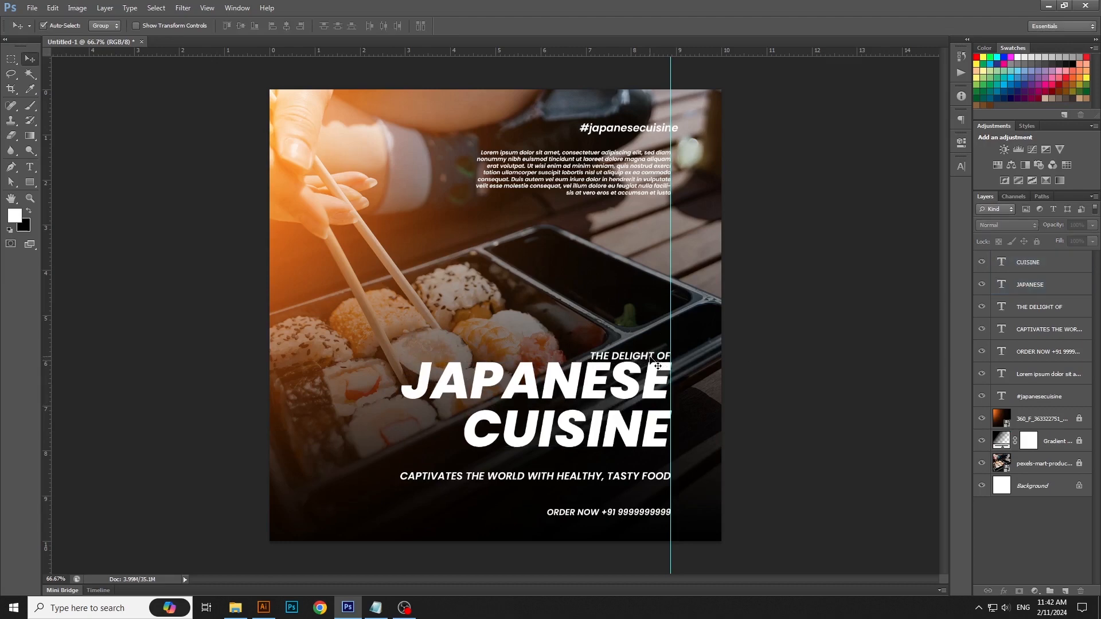
Step: Scale "THE DELIGHT OF" to about 156% with its right end on the guide, and shift "JAPANESE" slightly down from it
click(648, 357)
key(ctrl+t)
drag(589, 350, 543, 343)
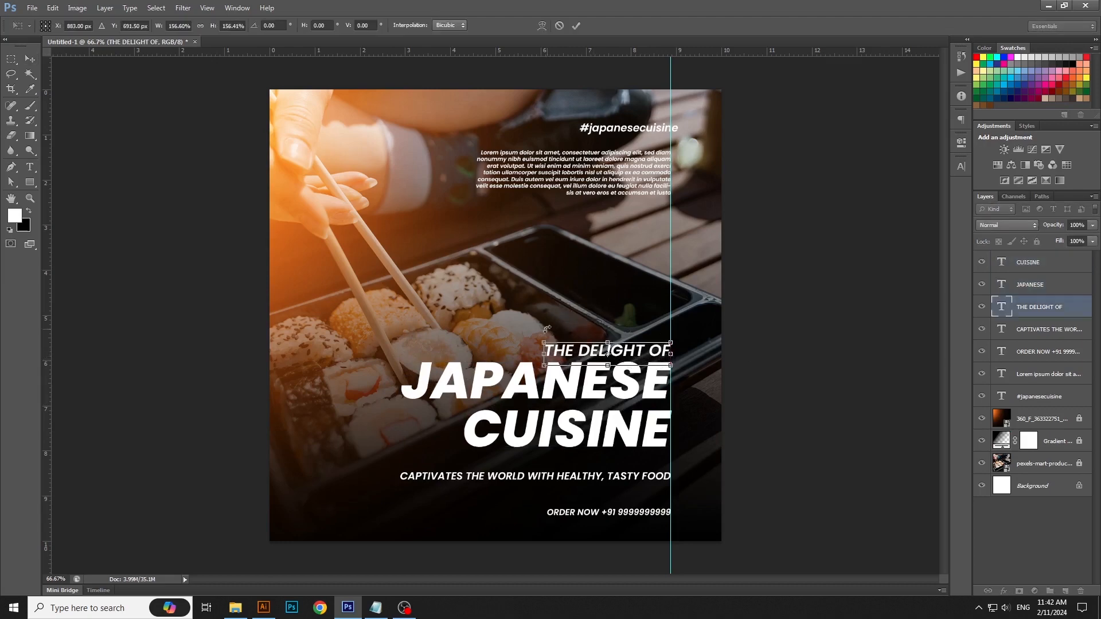
key(Return)
drag(627, 389, 628, 395)
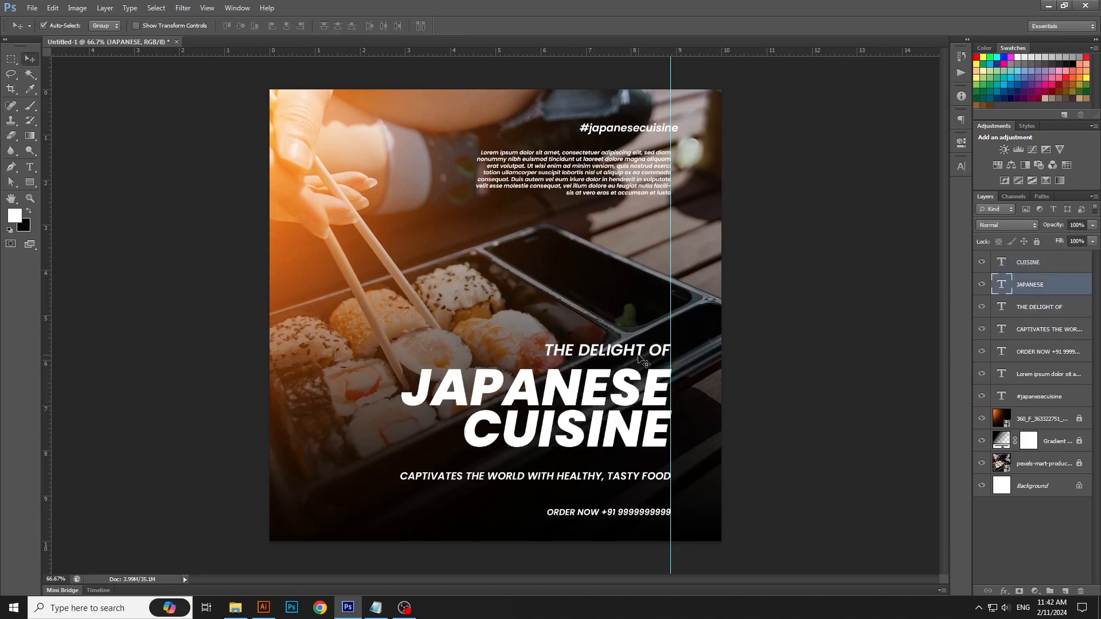
Step: Shift "THE DELIGHT OF" slightly down, and recolor the whole word "JAPANESE" with orange sampled from the glow over the hand
drag(635, 353, 634, 357)
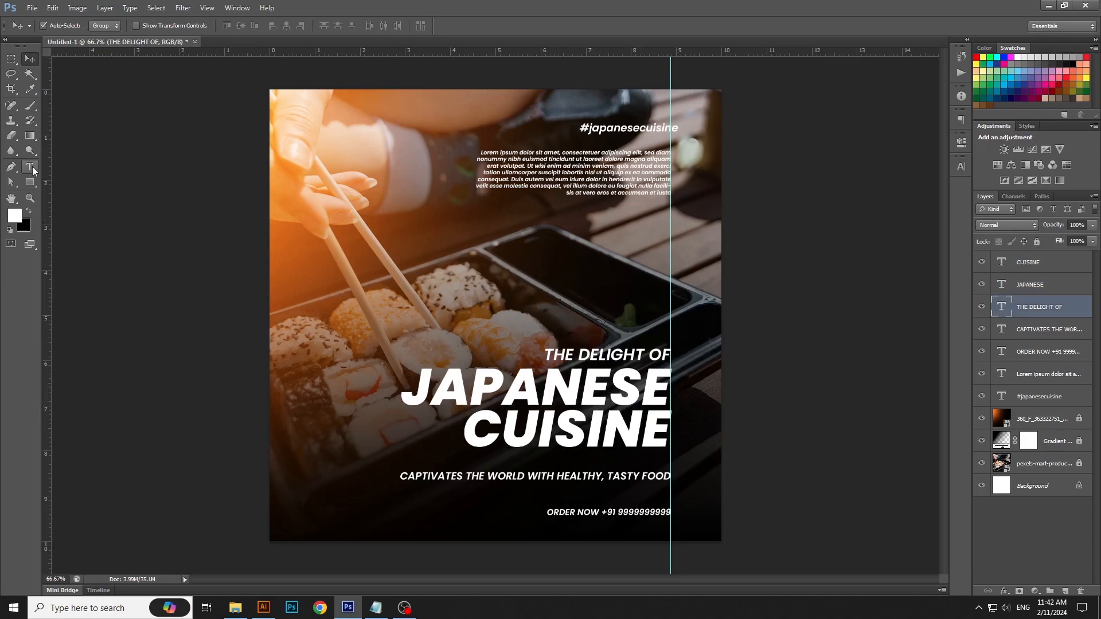
click(30, 166)
click(519, 390)
key(ctrl+a)
click(368, 26)
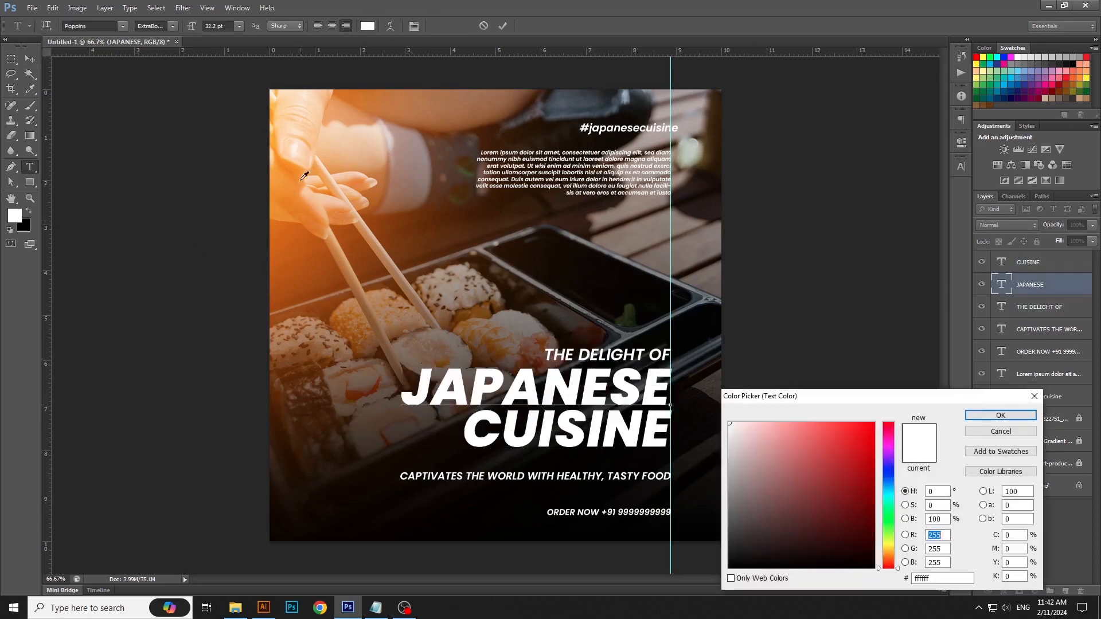
click(296, 188)
click(1001, 416)
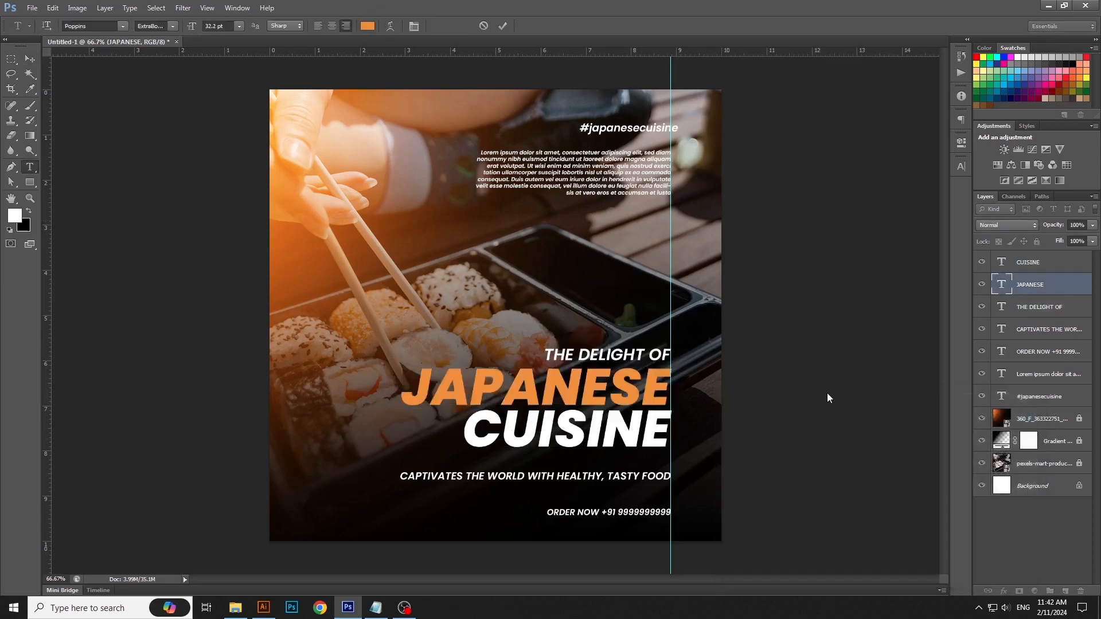
Step: Recolor the "CAPTIVATES THE WORLD" tagline with the orange of "JAPANESE" (ec912e), and move it up close beneath "CUISINE"
click(491, 437)
click(491, 478)
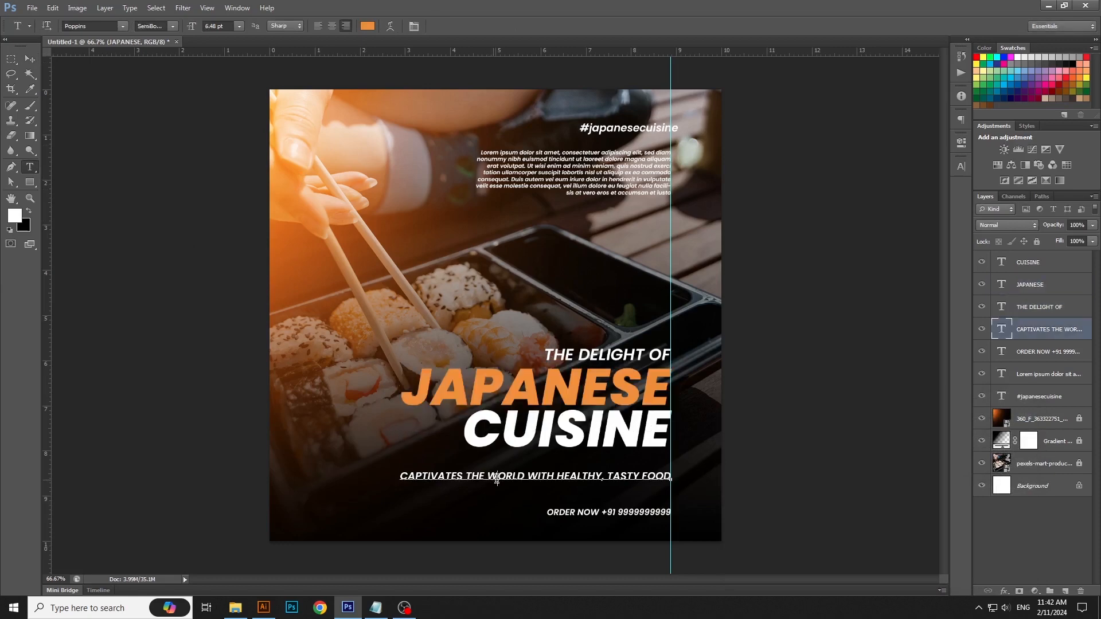
key(ctrl+a)
click(367, 26)
click(504, 372)
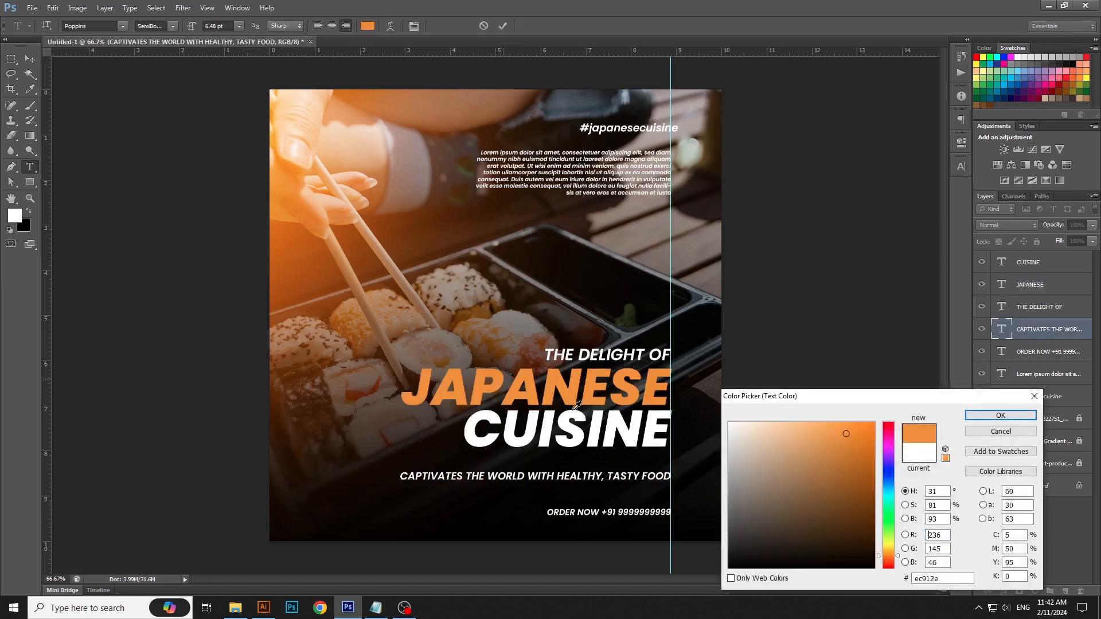
click(1001, 415)
click(30, 60)
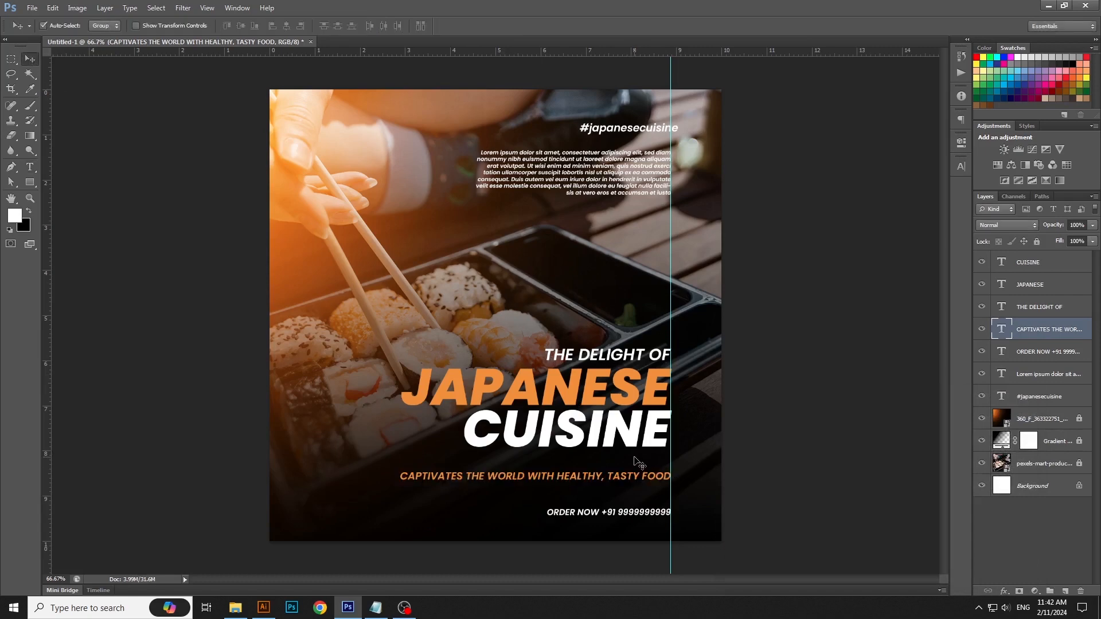
drag(629, 477, 628, 461)
Step: Scale "THE DELIGHT OF" down slightly, keeping its right end on the guide
click(620, 365)
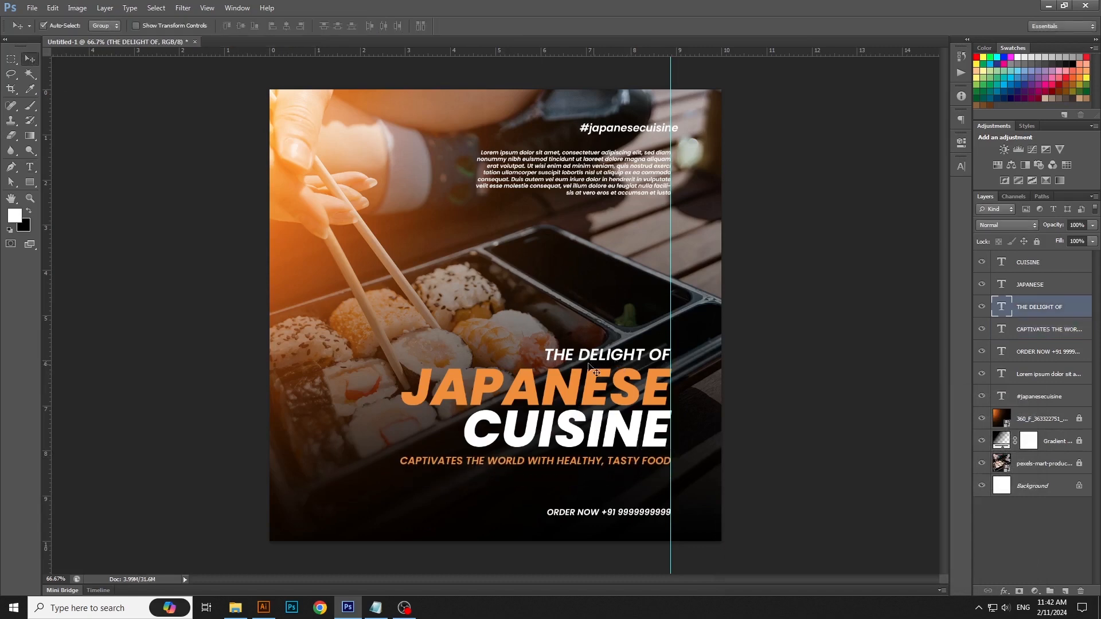
key(ctrl+t)
drag(545, 349, 550, 351)
key(Return)
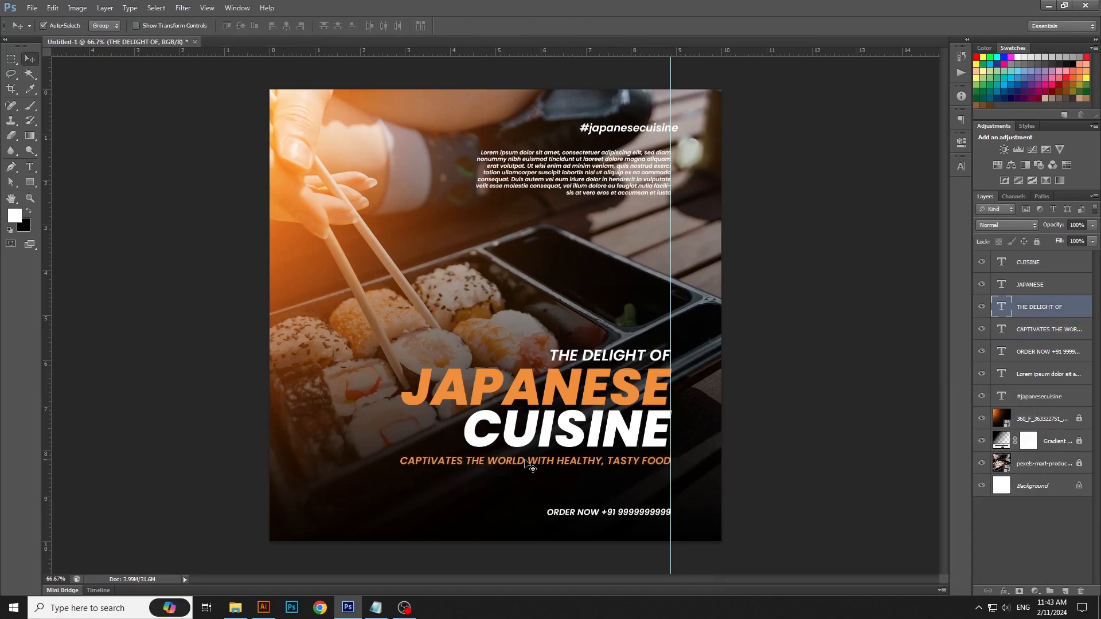
Step: Scale the "CAPTIVATES THE WORLD" tagline down to about 87% with its right end on the guide
click(524, 461)
key(ctrl+t)
drag(399, 471, 436, 468)
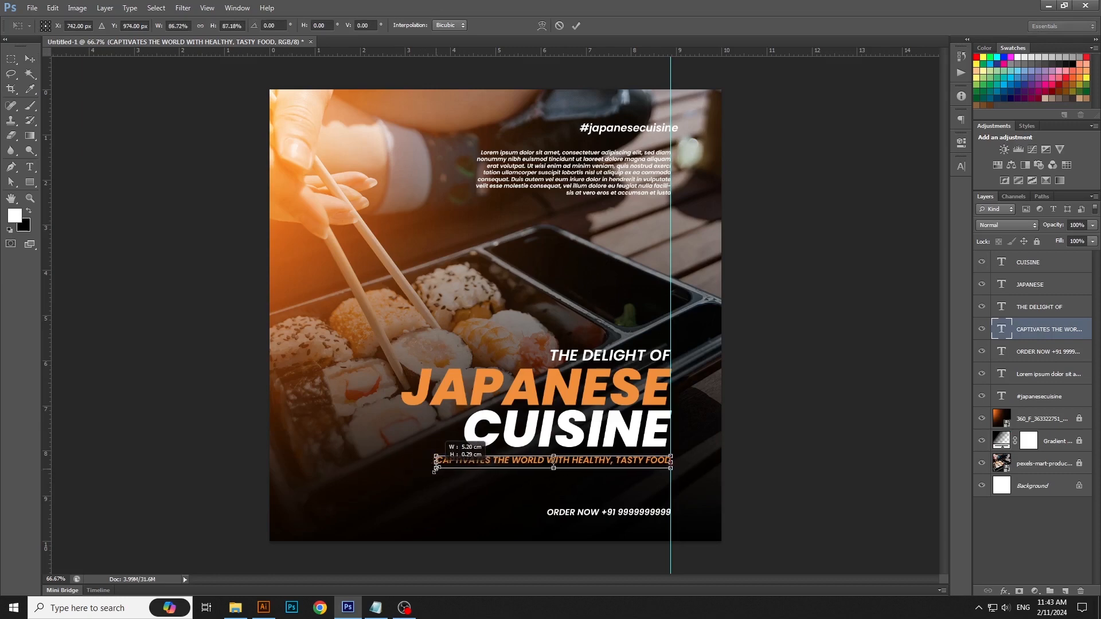
key(Return)
Step: Enlarge the "ORDER NOW" contact line to a text size of about 7.65 pt with its right end on the guide
click(553, 526)
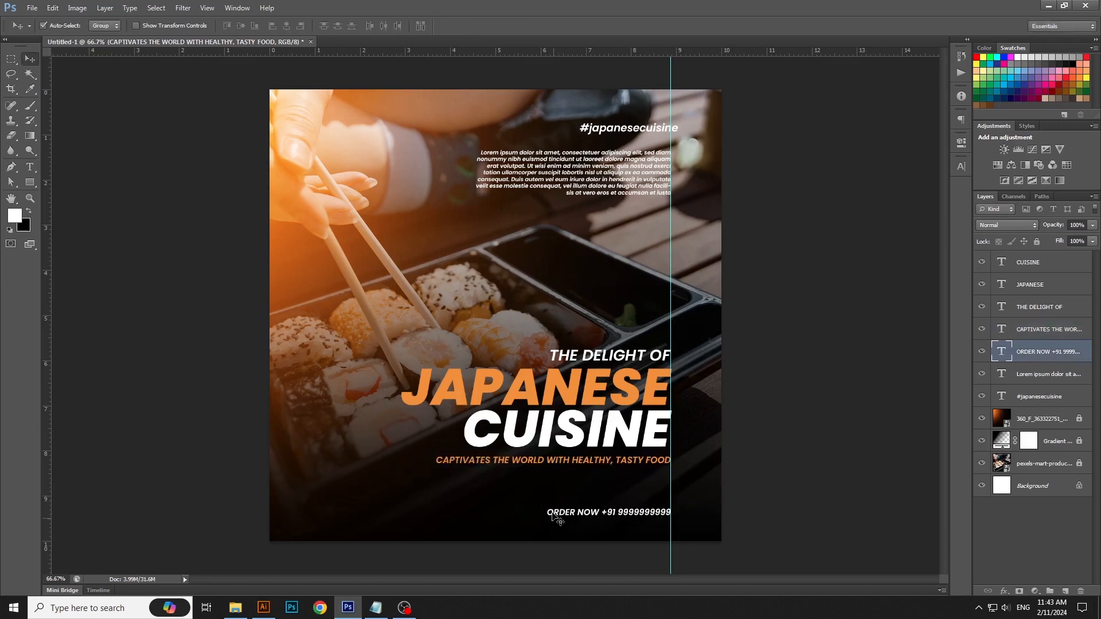
key(ctrl+t)
drag(548, 507, 492, 503)
key(Return)
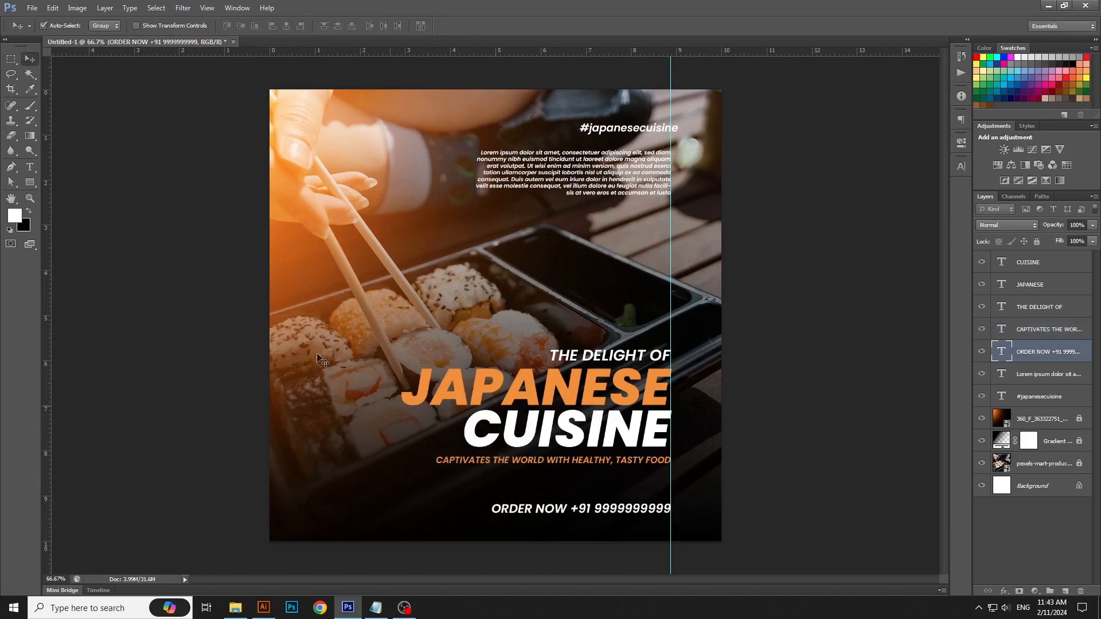
Step: Recolor the whole "ORDER NOW" contact line with the orange sampled from "JAPANESE" (ec912e)
click(30, 166)
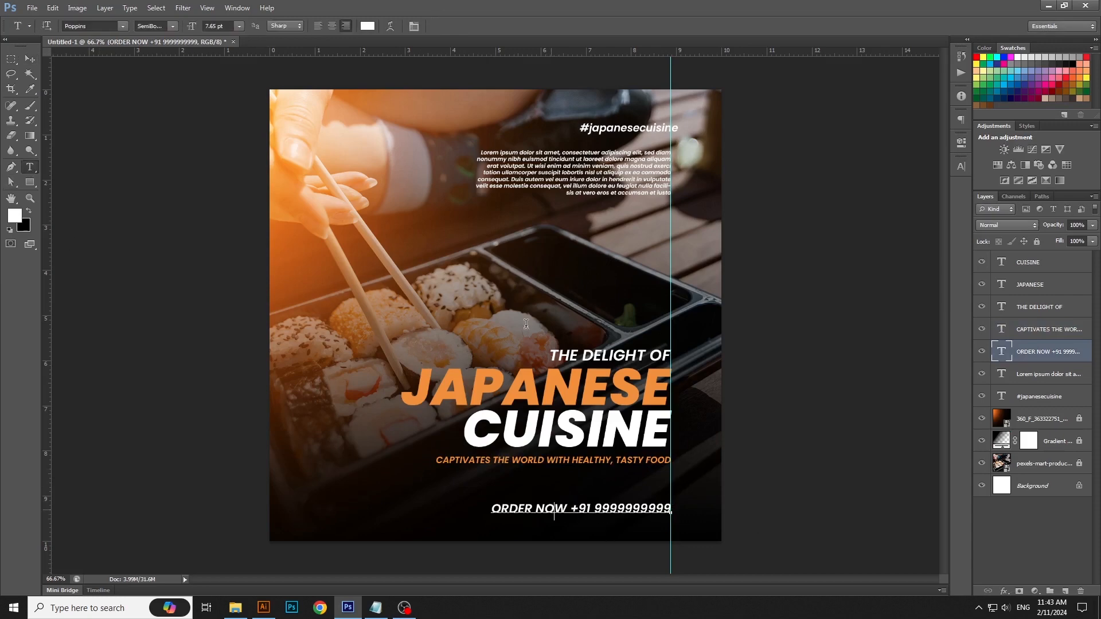
key(ctrl+a)
click(367, 27)
click(526, 379)
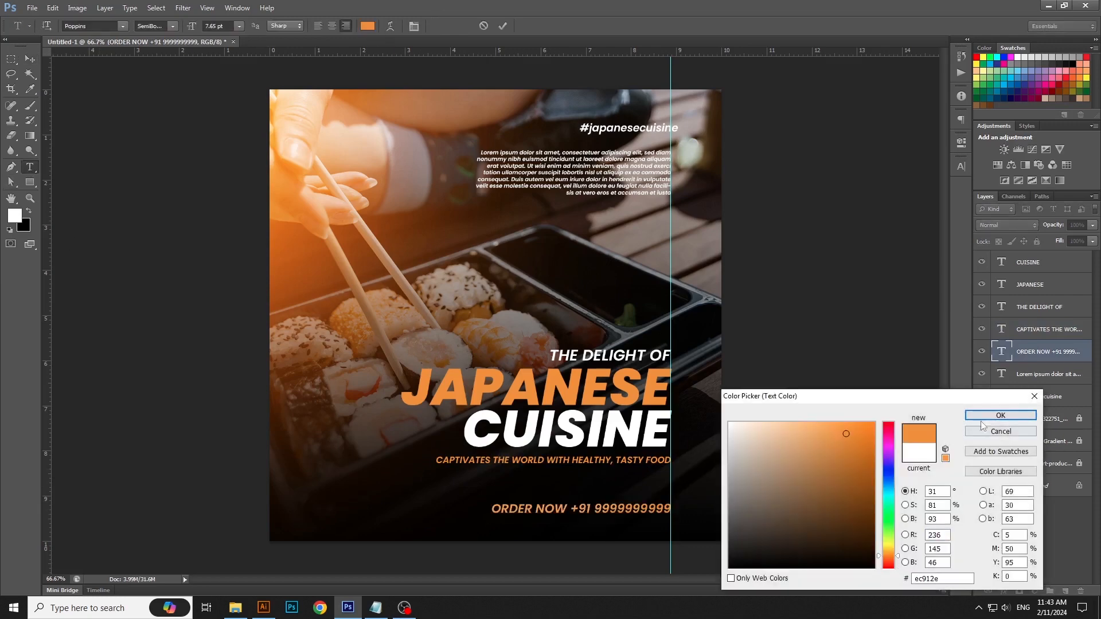
click(982, 417)
Step: Move "#japanesecuisine" left to the guide, align the right edges of all seven text layers, and nudge them left onto the guide
click(30, 58)
click(656, 133)
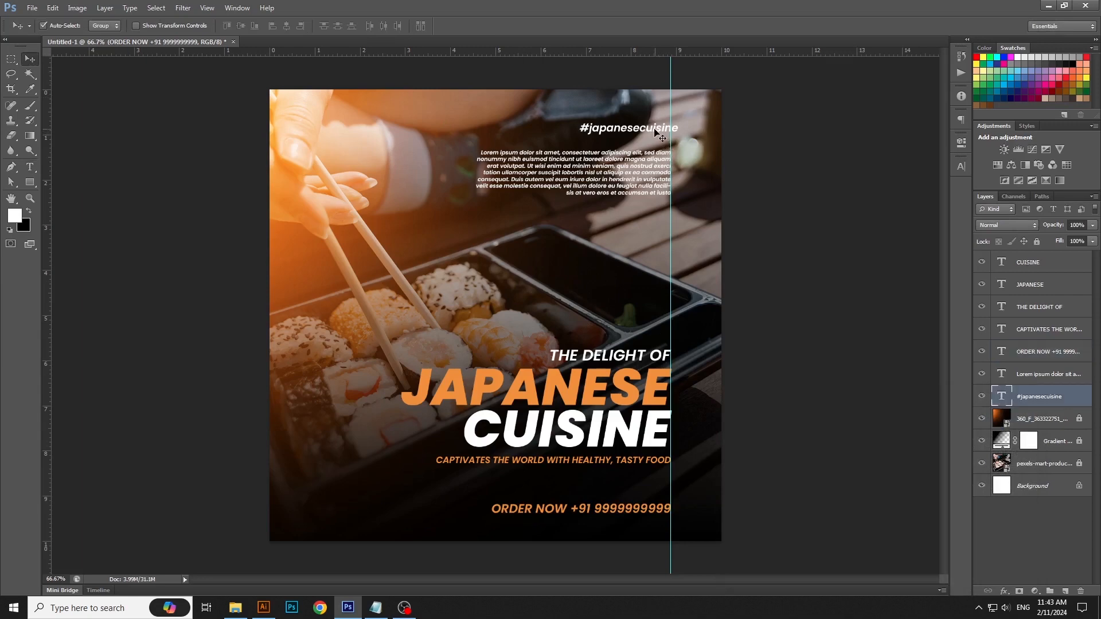
drag(657, 133, 646, 131)
drag(711, 104, 670, 542)
click(298, 26)
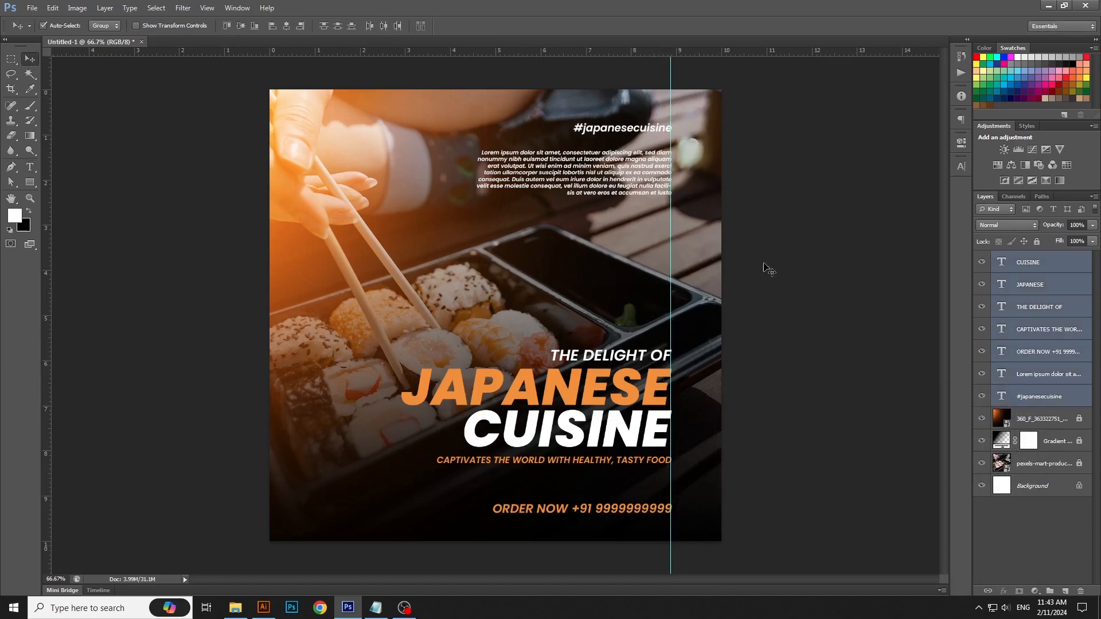
key(Left)
key(Left)
key(Left)
click(699, 440)
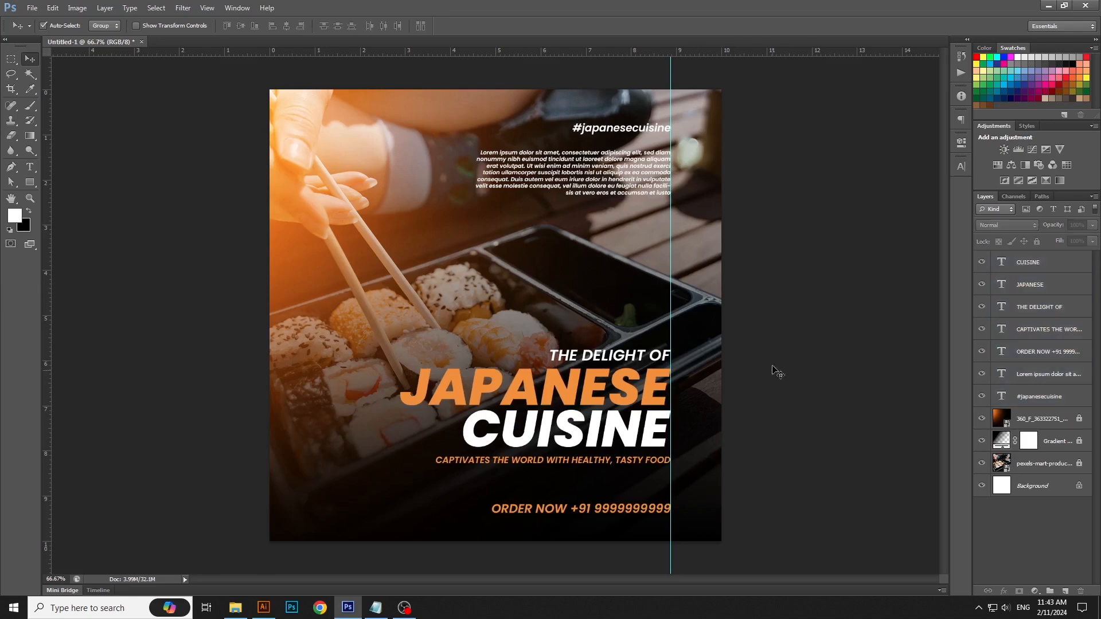
Step: Move the five lower text lines up about 60 px and scale them together to about 110% with their right ends on the guide
drag(777, 372, 380, 548)
key(ctrl+t)
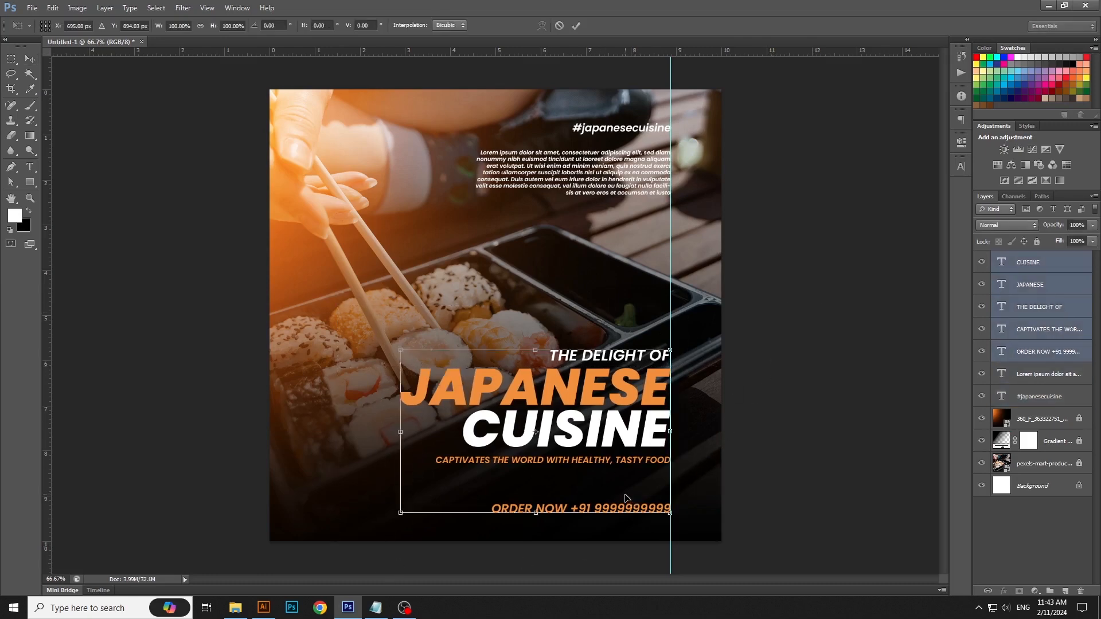
drag(626, 496, 628, 473)
key(Return)
key(ctrl+t)
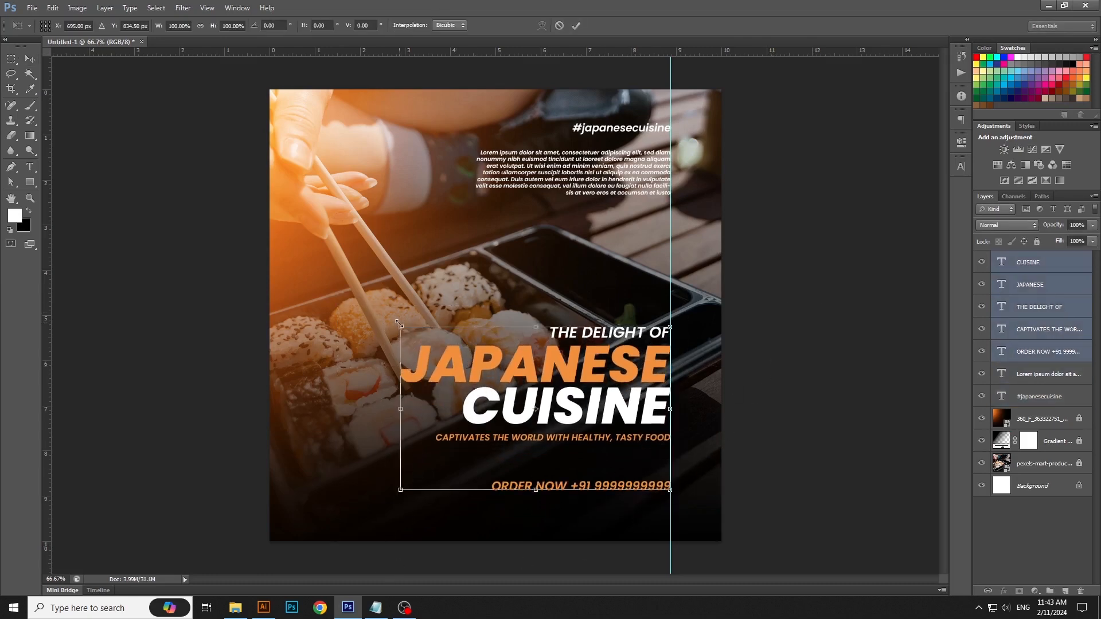
drag(401, 328, 368, 313)
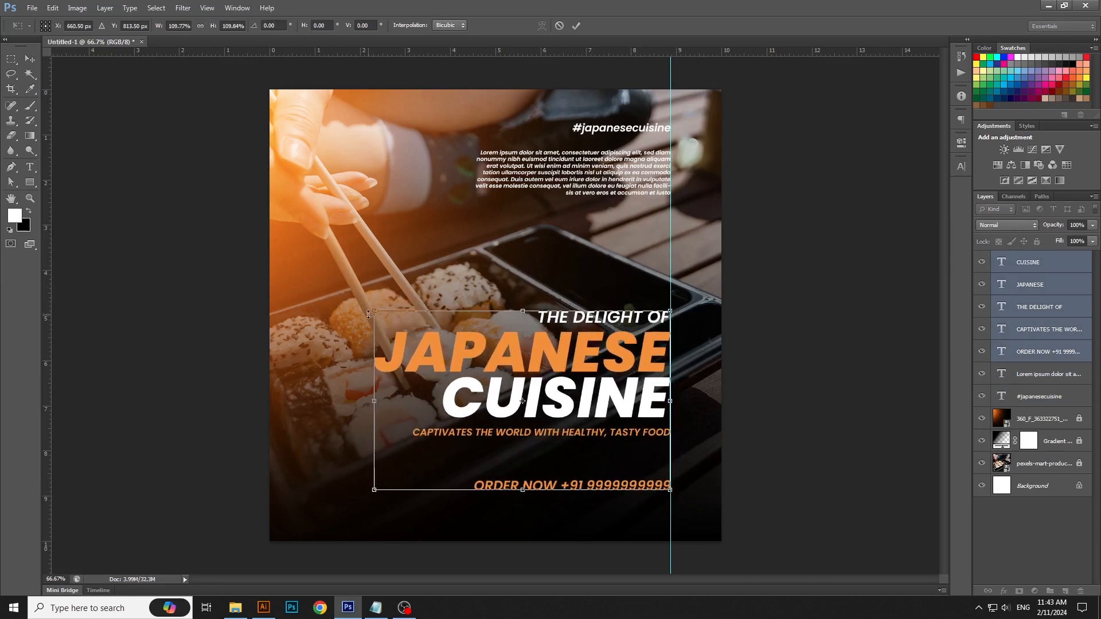
key(Return)
Step: Nudge the lorem ipsum paragraph up so it sits close beneath "#japanesecuisine"
click(598, 177)
key(Up)
key(Up)
key(Up)
key(Up)
key(Up)
key(Up)
key(Up)
key(Up)
key(Up)
key(Up)
key(Up)
key(Up)
key(Up)
key(Up)
key(Up)
key(Up)
key(Up)
key(Up)
key(Up)
key(Up)
key(Up)
key(Up)
key(Up)
key(Up)
key(Up)
key(Up)
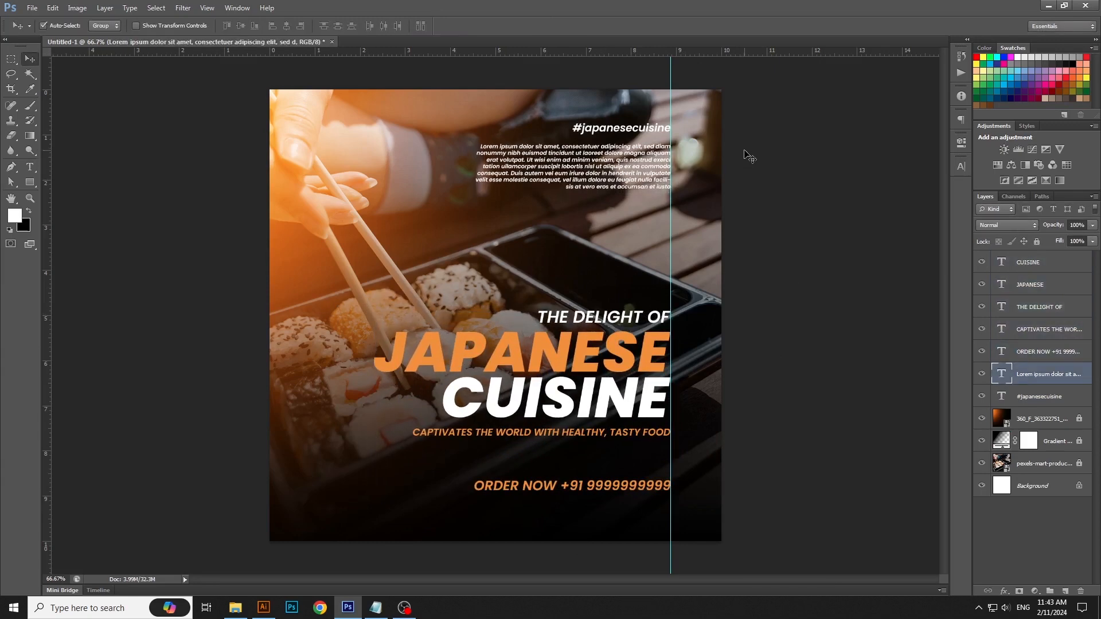
click(885, 327)
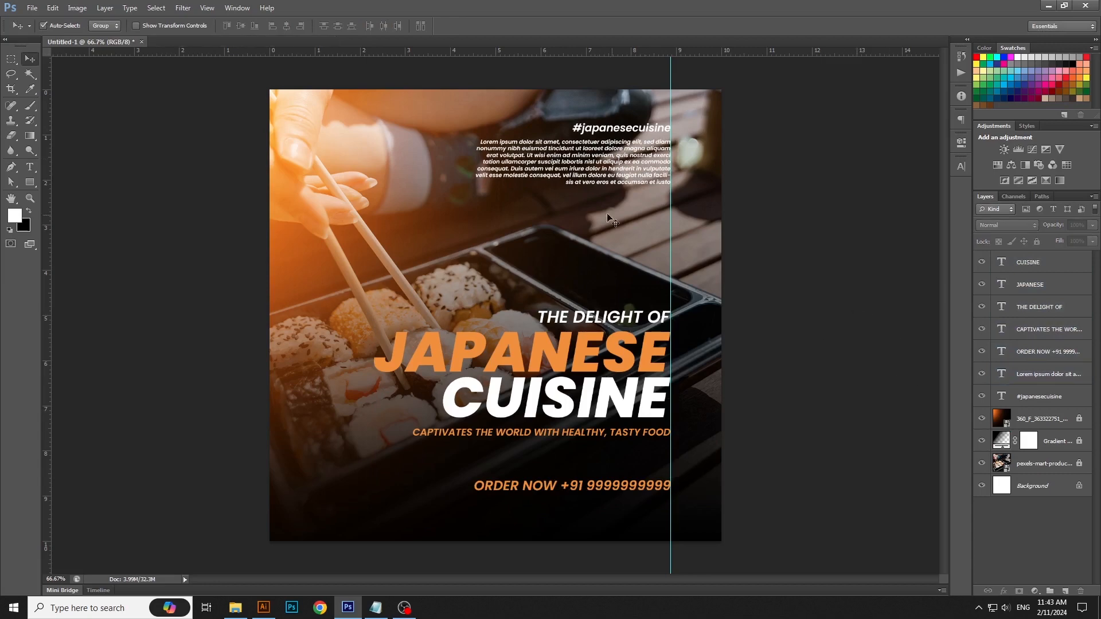
Step: Set the font size of the whole lorem ipsum paragraph to 3 pt
key(t)
click(603, 178)
key(ctrl+a)
click(231, 26)
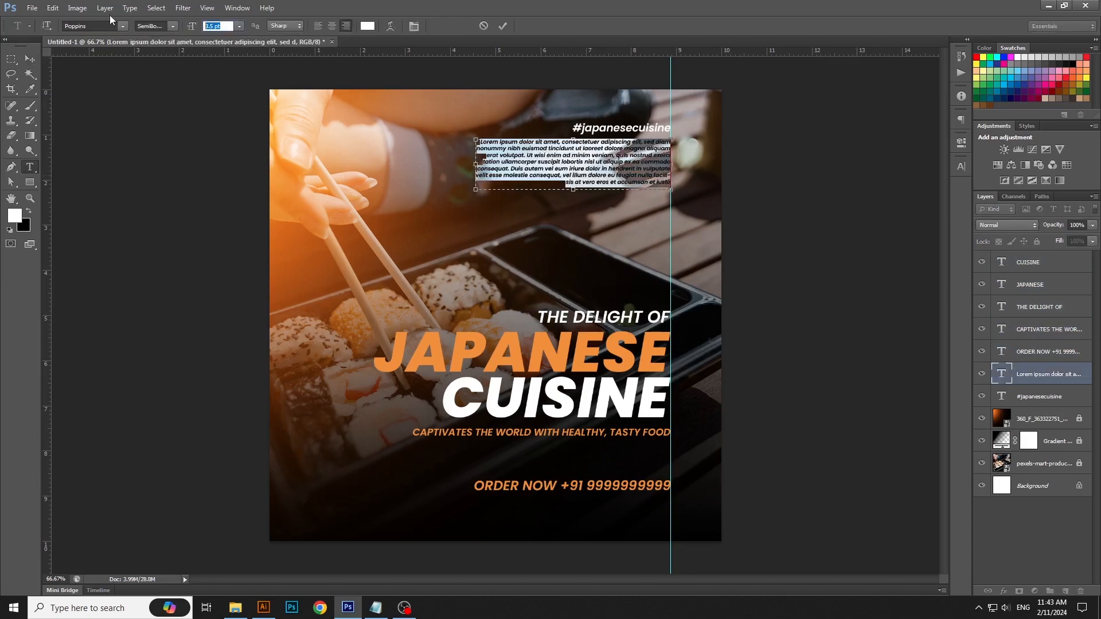
text(3)
key(Return)
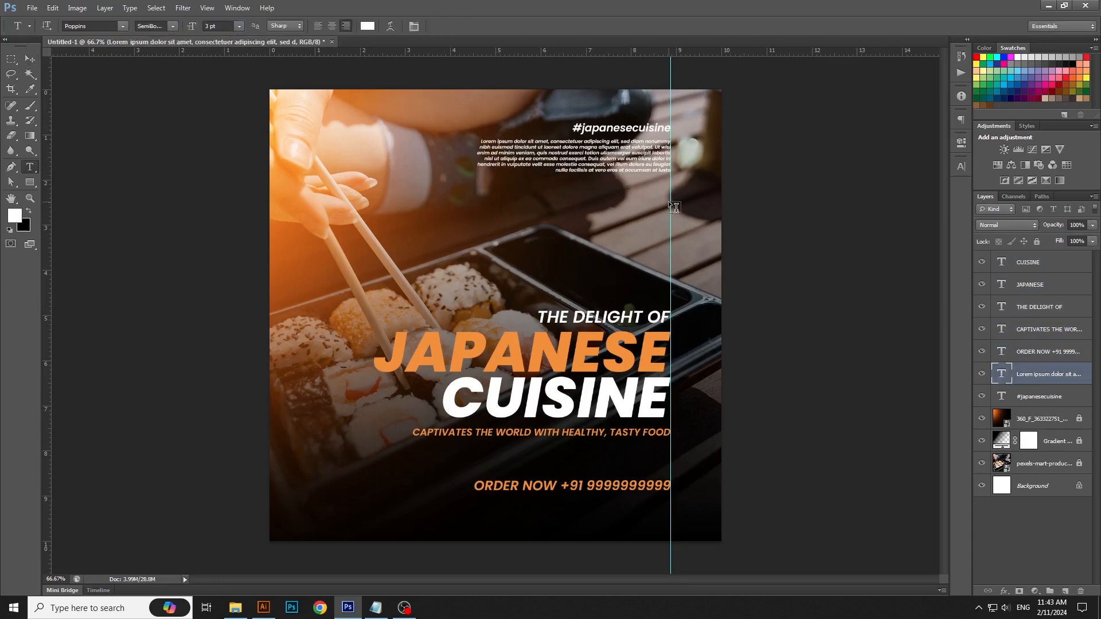
Step: Narrow the lorem ipsum paragraph's text box from its left side, keeping its right edge on the guide
click(494, 164)
drag(476, 166, 502, 165)
key(ctrl+Return)
key(v)
Step: Deselect the text layers and clear the vertical guide from the poster
click(734, 299)
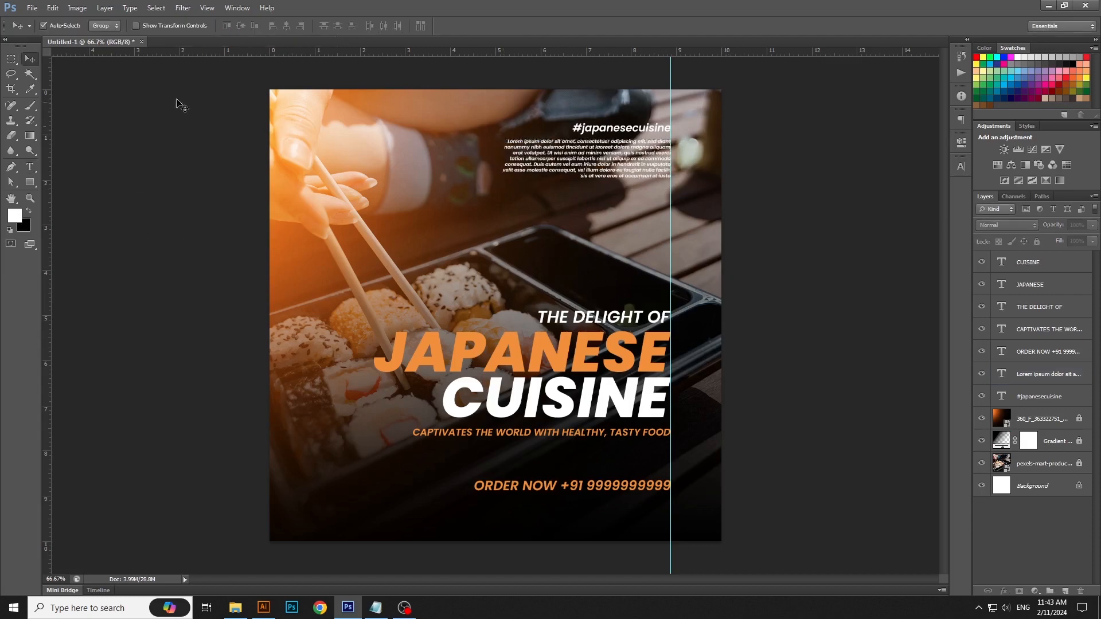
click(207, 8)
click(226, 247)
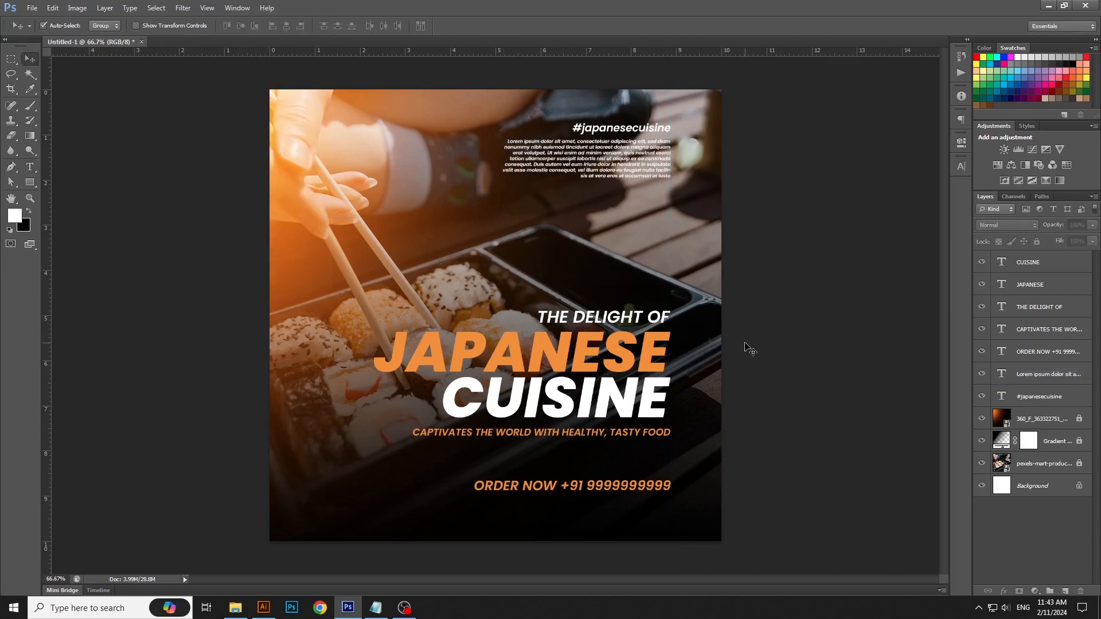